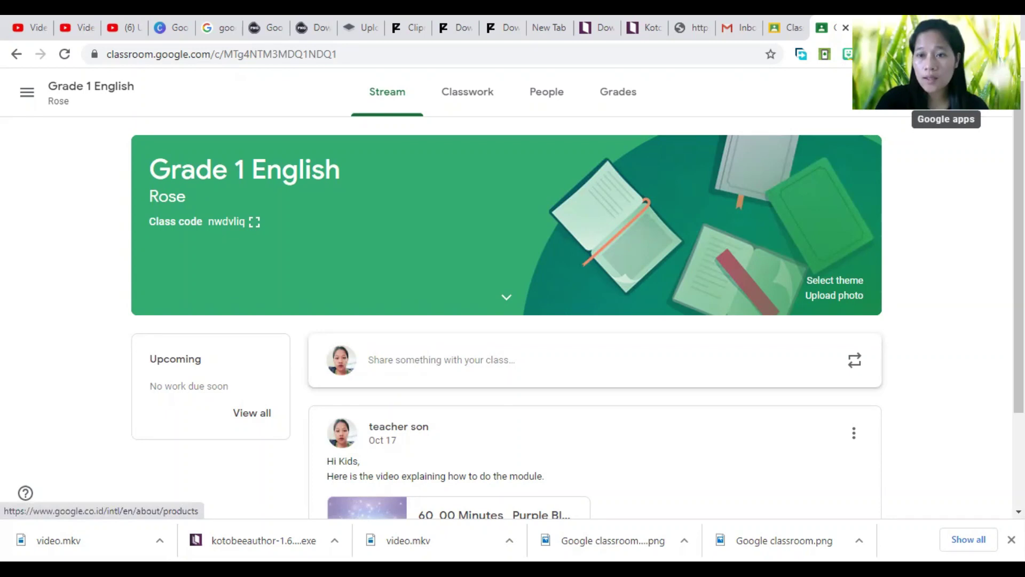
Reopen Google Classroom from the Google apps launcher
{"action": "left_click", "coordinate": [946, 91]}
{"action": "scroll", "coordinate": [849, 296], "scroll_direction": "down", "scroll_amount": 7}
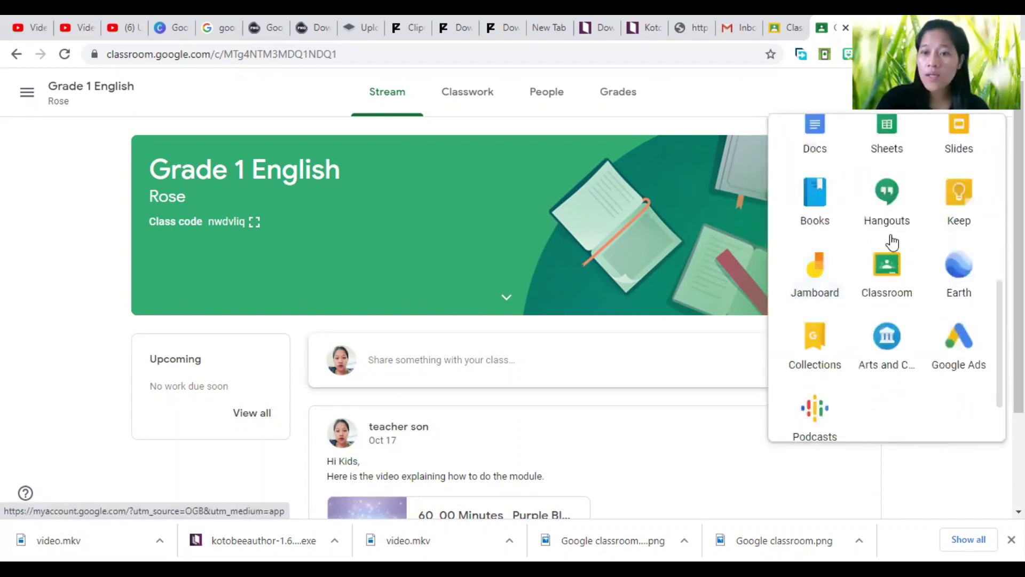
{"action": "left_click", "coordinate": [895, 289]}
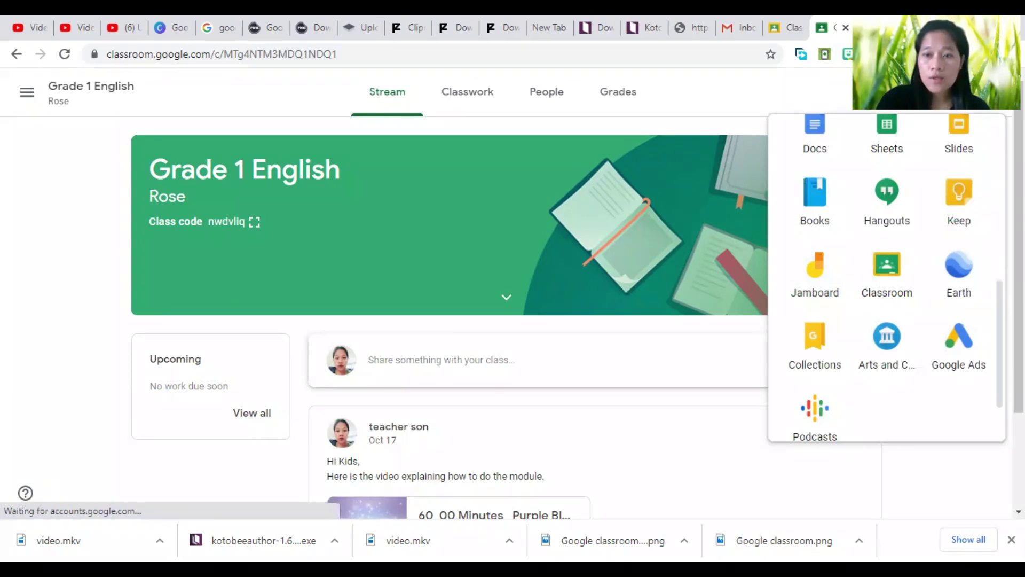
{"action": "key", "text": "Escape"}
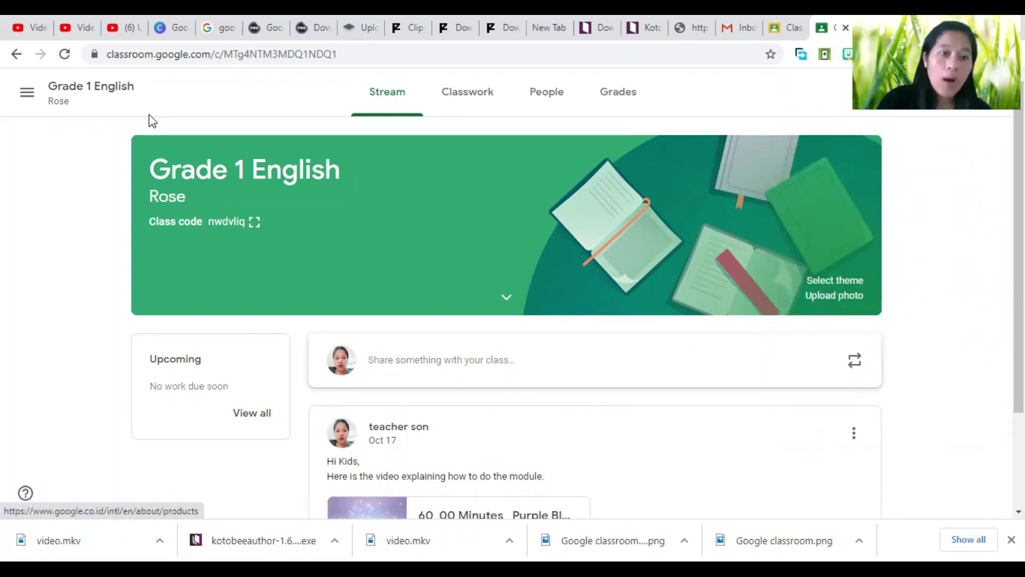
Use the main menu to reach the Classes home page with the Grade 1 English card
{"action": "left_click", "coordinate": [26, 101]}
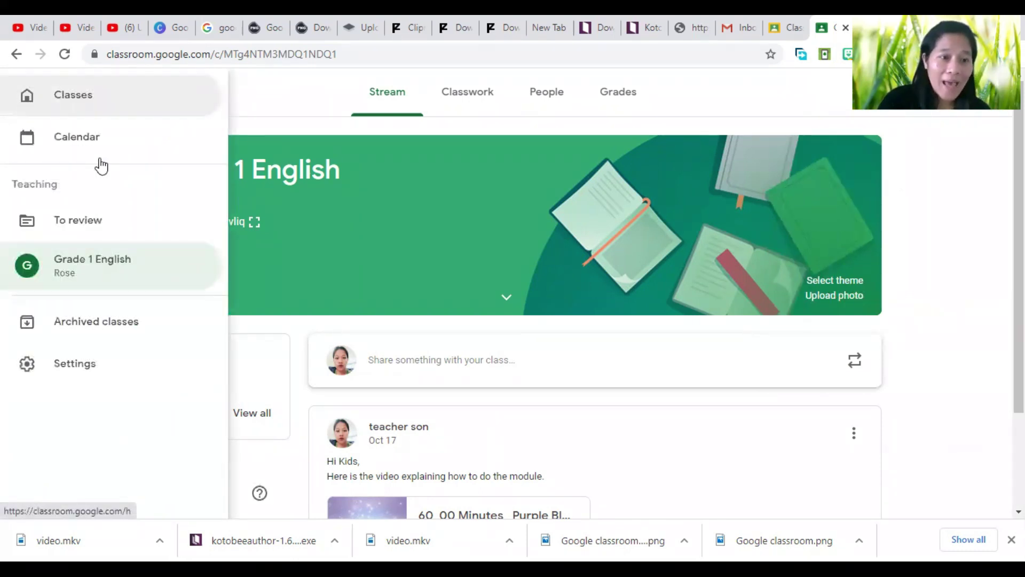
{"action": "left_click", "coordinate": [368, 339]}
{"action": "left_click", "coordinate": [299, 267]}
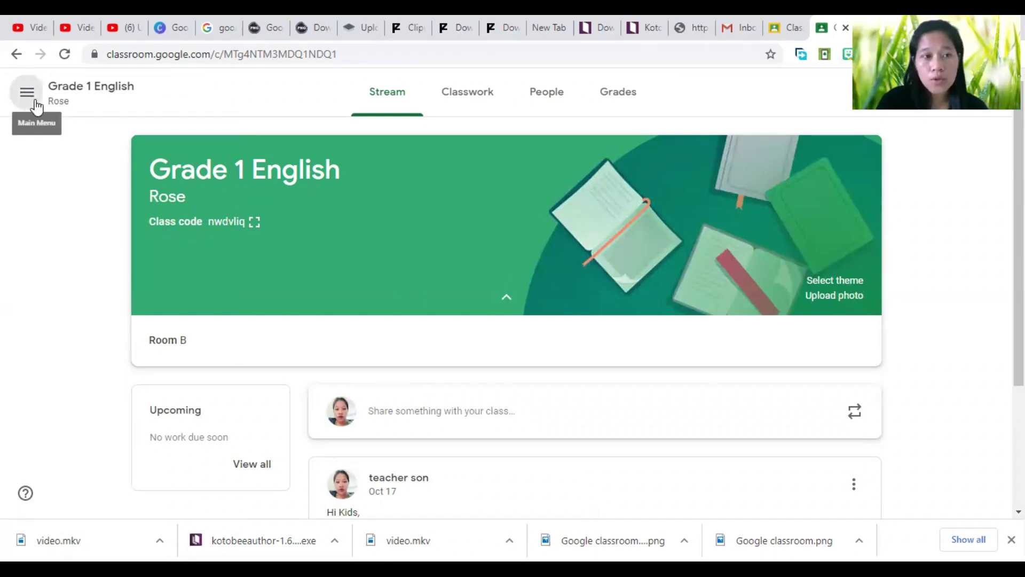
{"action": "left_click", "coordinate": [26, 98]}
{"action": "left_click", "coordinate": [69, 99]}
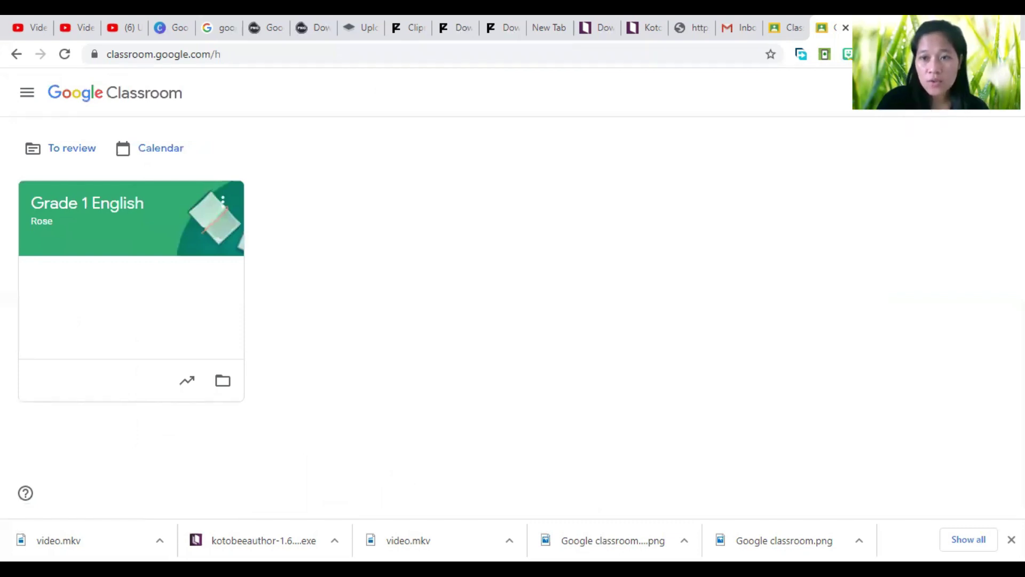
Start creating a new class and accept the personal-account notice
{"action": "left_click", "coordinate": [920, 117]}
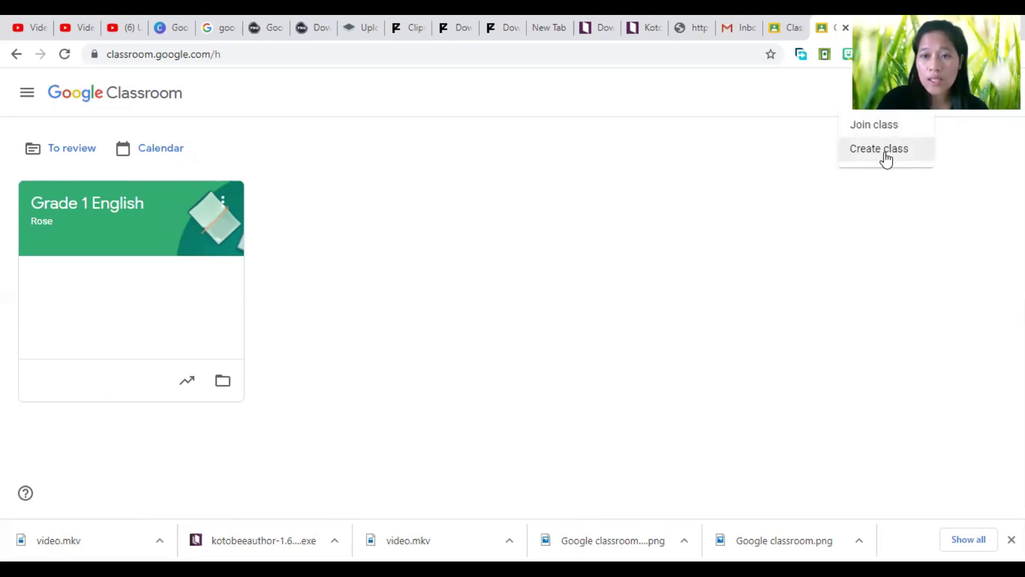
{"action": "left_click", "coordinate": [885, 154]}
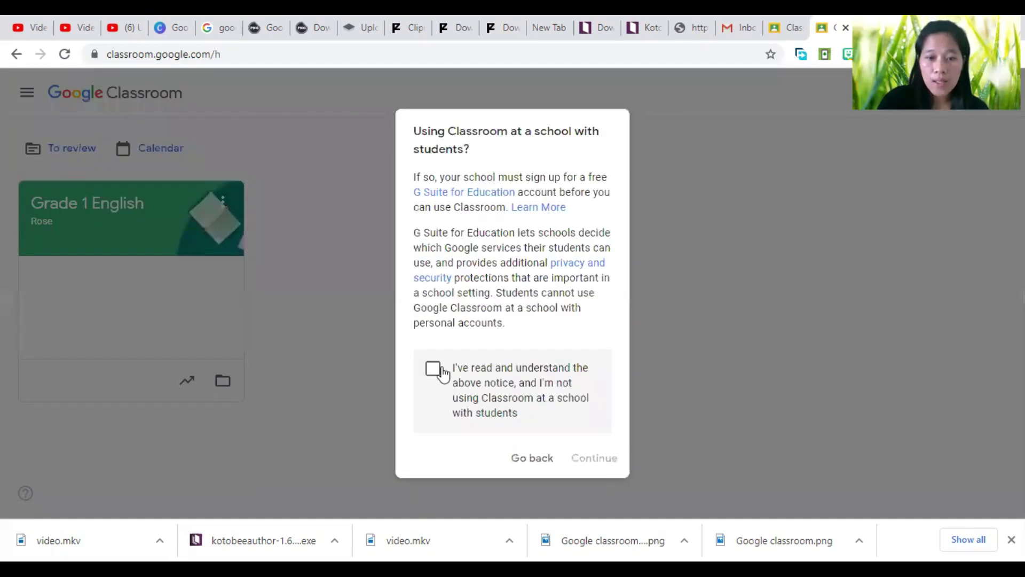
{"action": "left_click", "coordinate": [555, 420]}
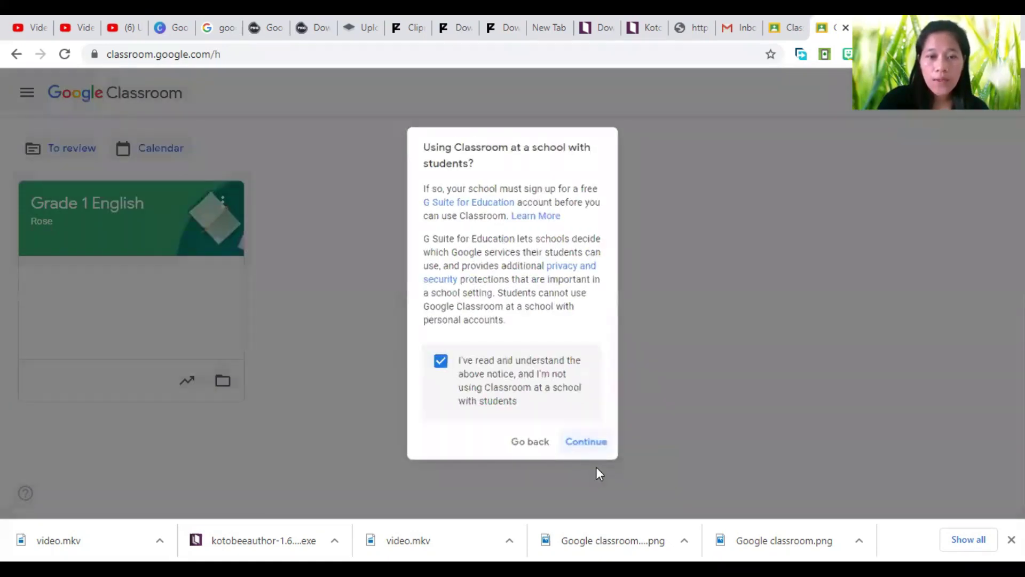
{"action": "left_click", "coordinate": [597, 470]}
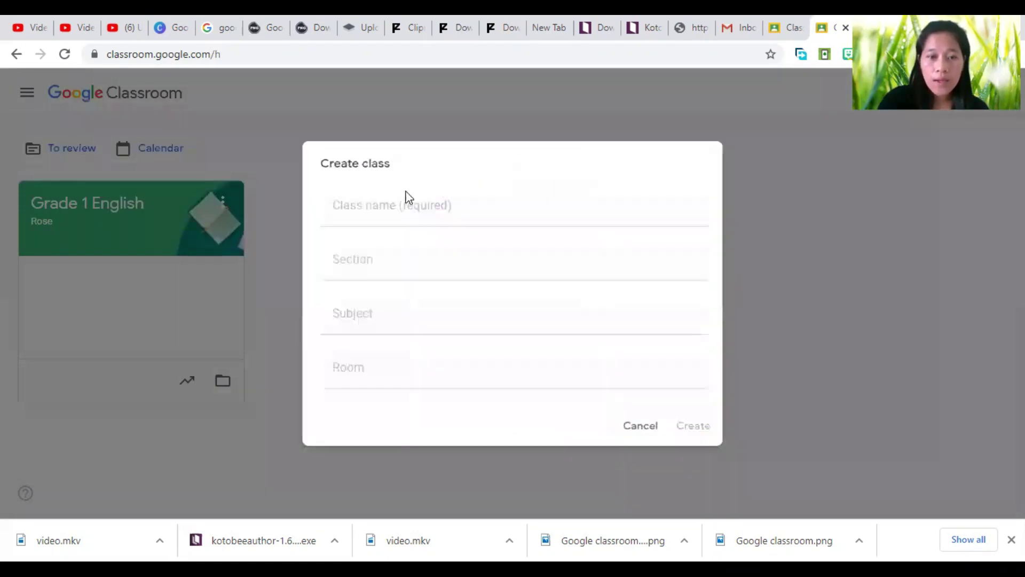
Enter class name Grade 1 Science, section Tulip and room C
{"action": "left_click", "coordinate": [368, 212]}
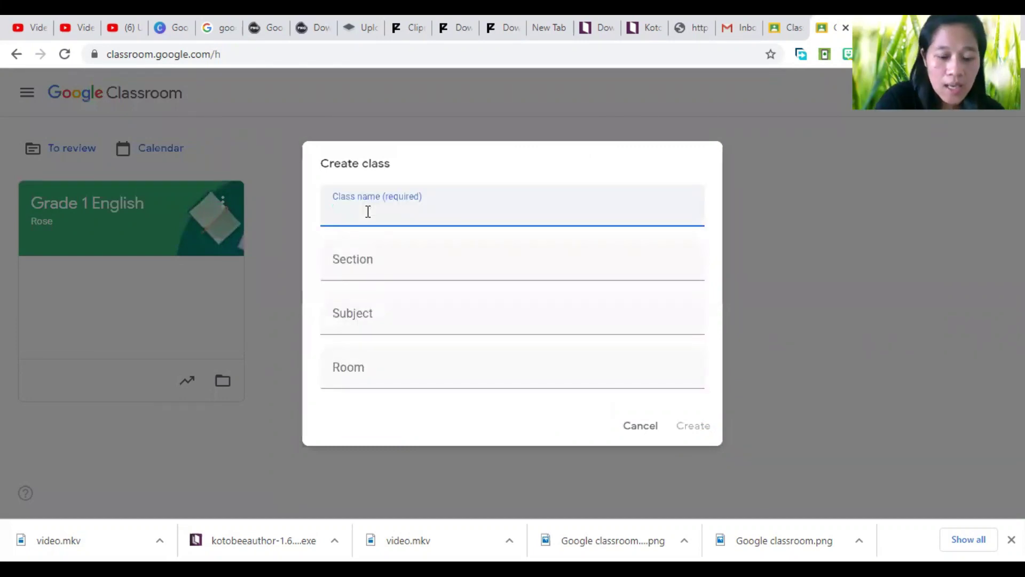
{"action": "type", "text": "Sc"}
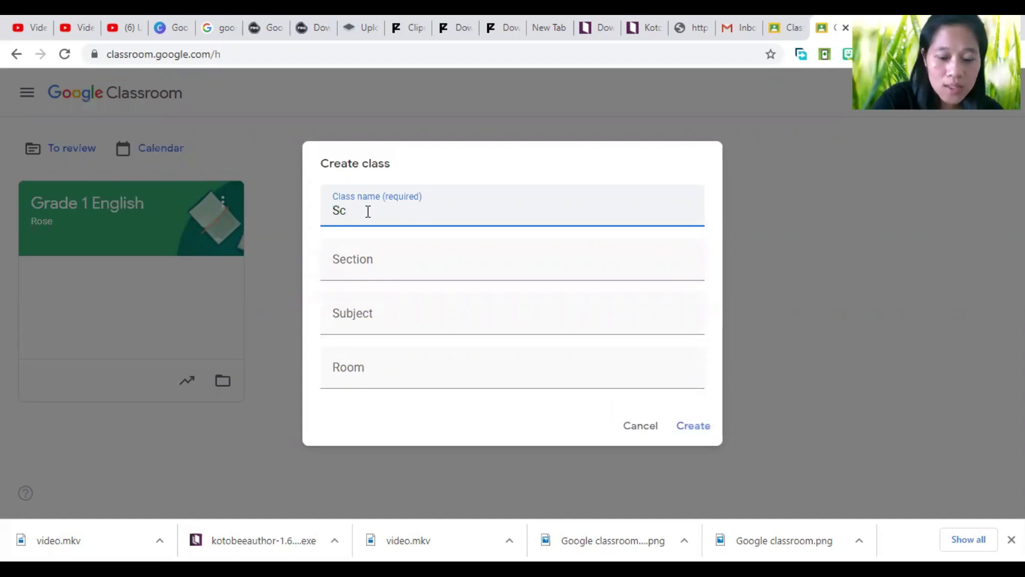
{"action": "type", "text": "rade"}
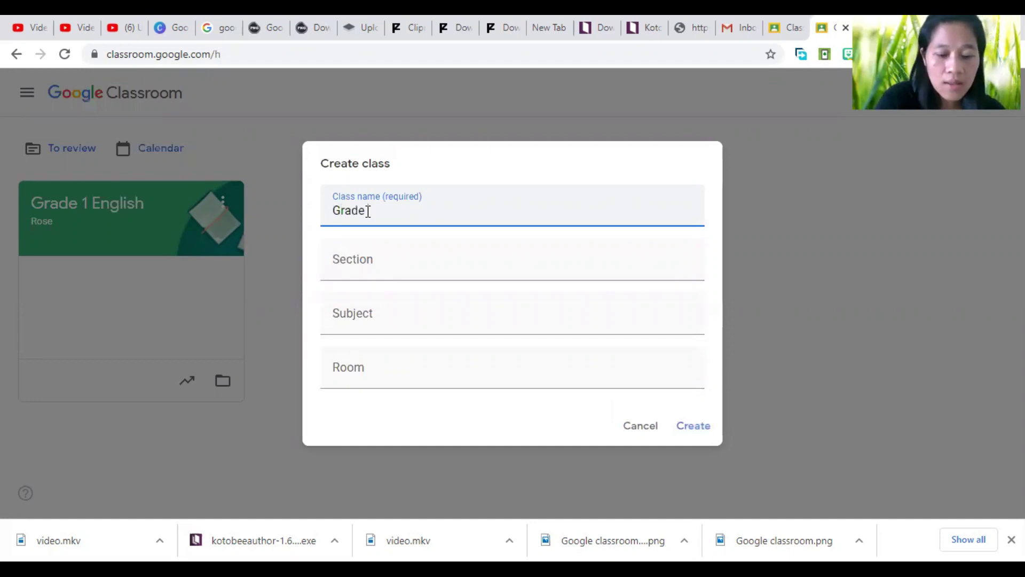
{"action": "type", "text": " 1 Sci"}
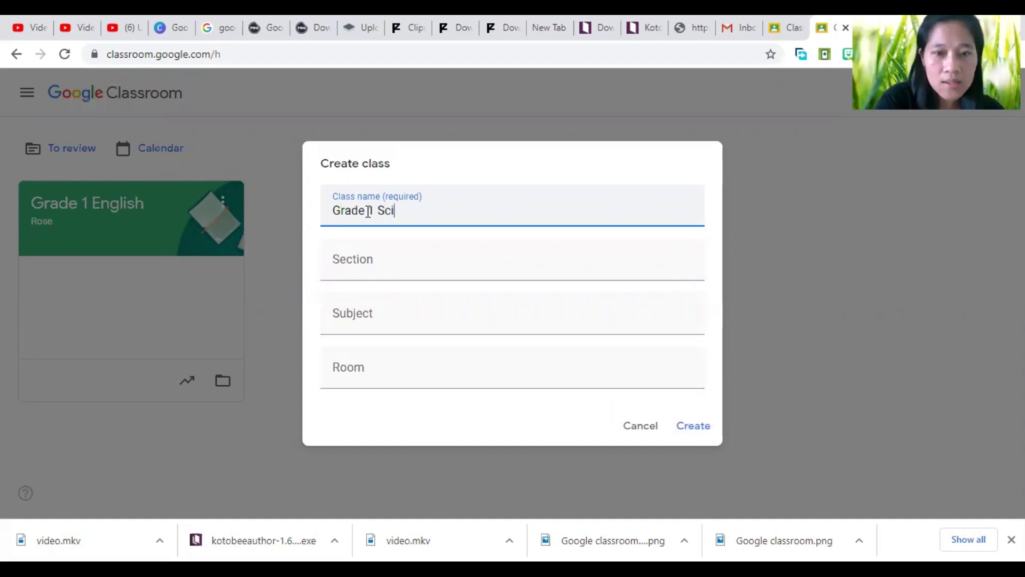
{"action": "type", "text": "ence"}
{"action": "left_click", "coordinate": [352, 268]}
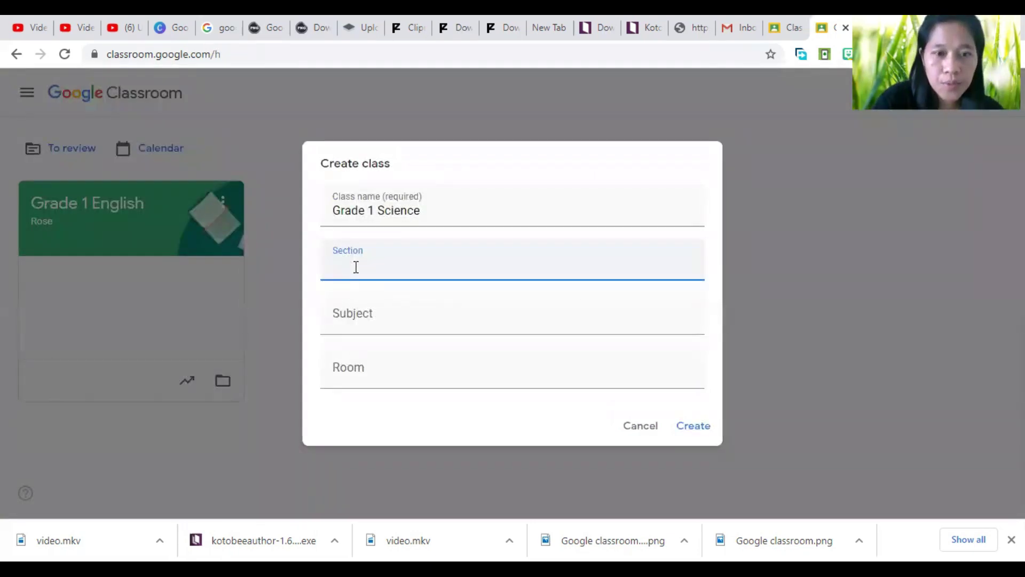
{"action": "type", "text": "Tul"}
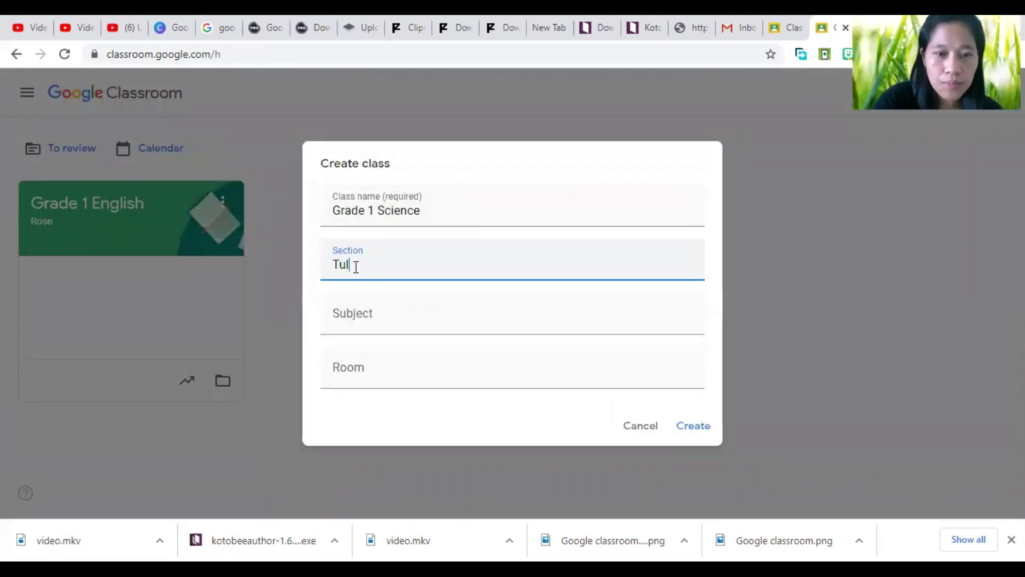
{"action": "type", "text": "ip"}
{"action": "left_click", "coordinate": [356, 377]}
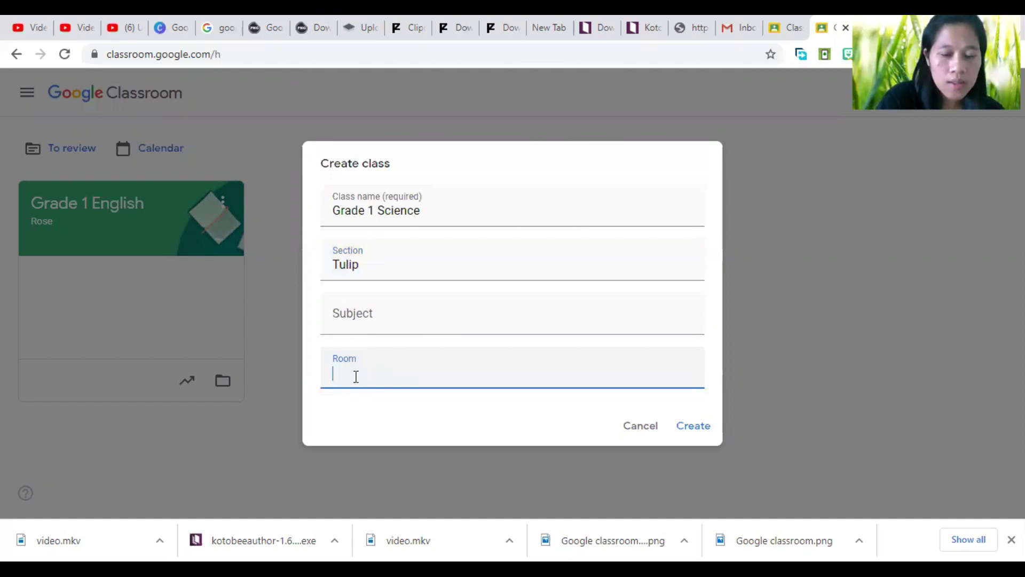
{"action": "type", "text": "C"}
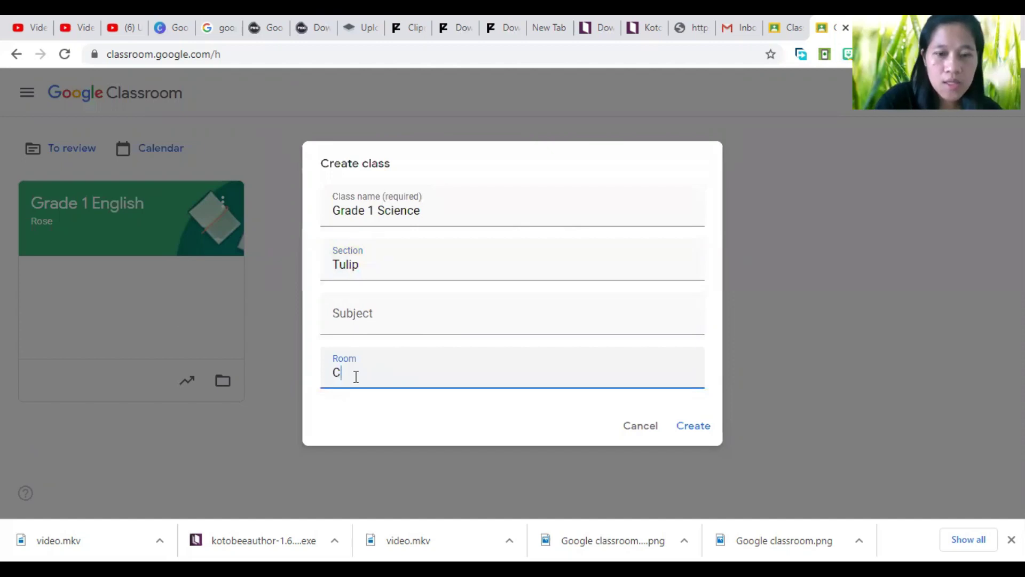
Create the Grade 1 Science (Tulip) class and view its empty Classwork page
{"action": "left_click", "coordinate": [688, 427]}
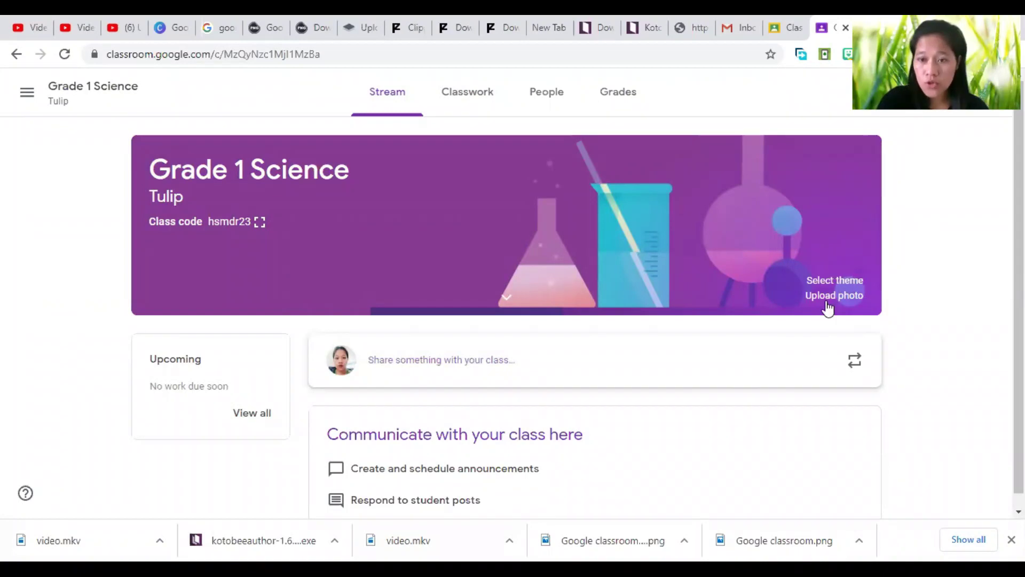
{"action": "left_click", "coordinate": [848, 282]}
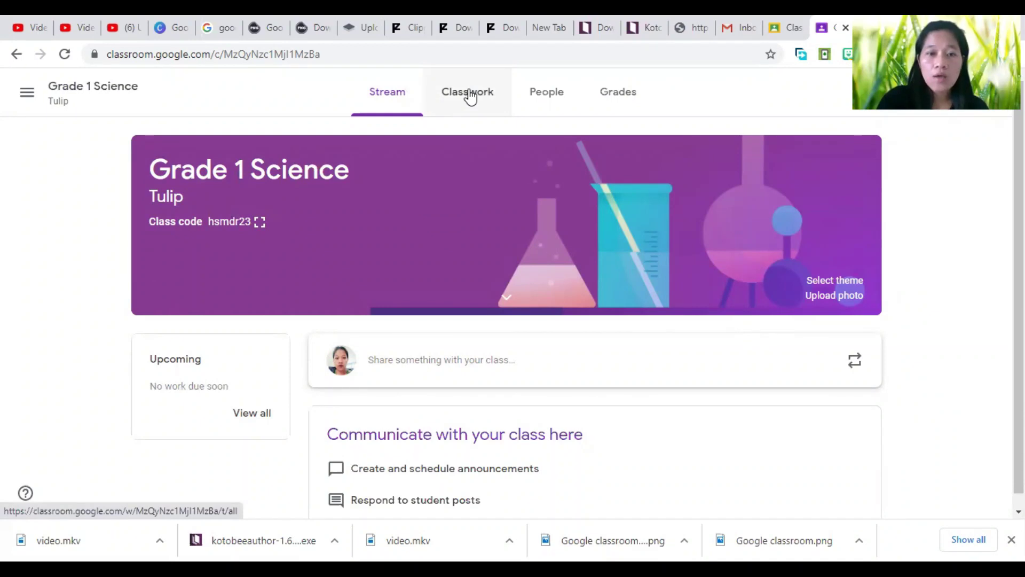
{"action": "left_click", "coordinate": [466, 100]}
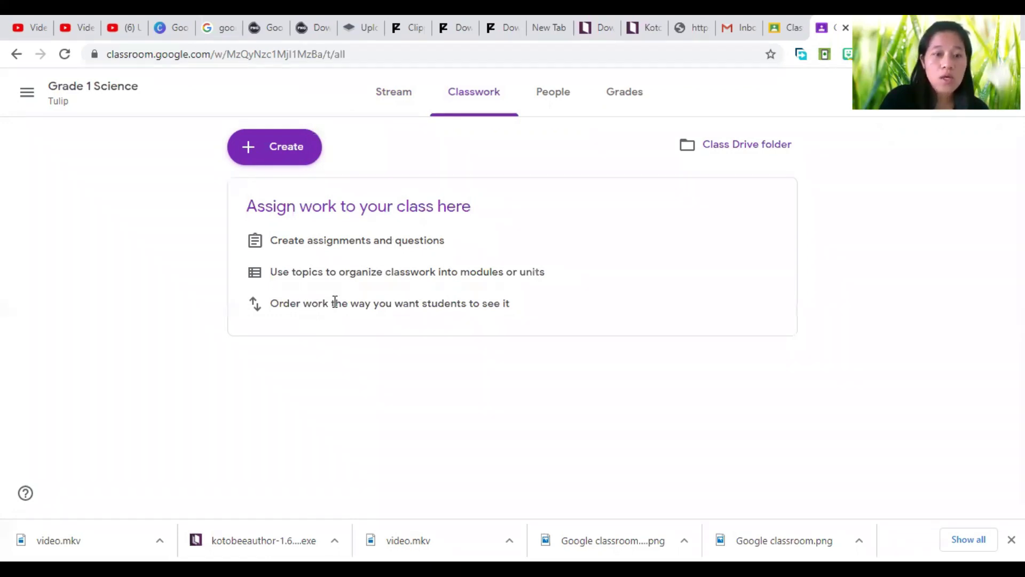
Start a new assignment from Classwork and dismiss the rubric tip
{"action": "left_click", "coordinate": [270, 150]}
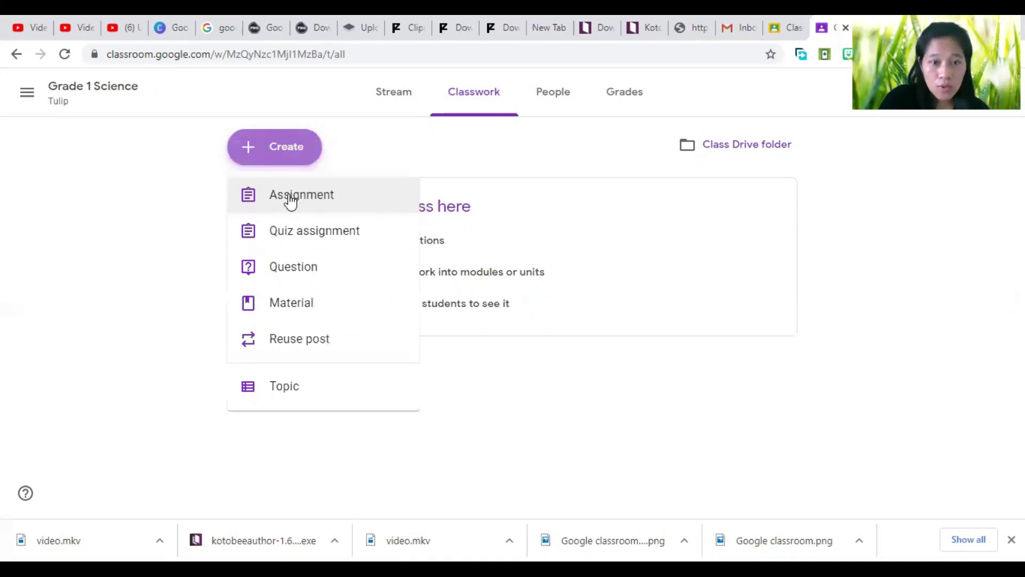
{"action": "left_click", "coordinate": [290, 200]}
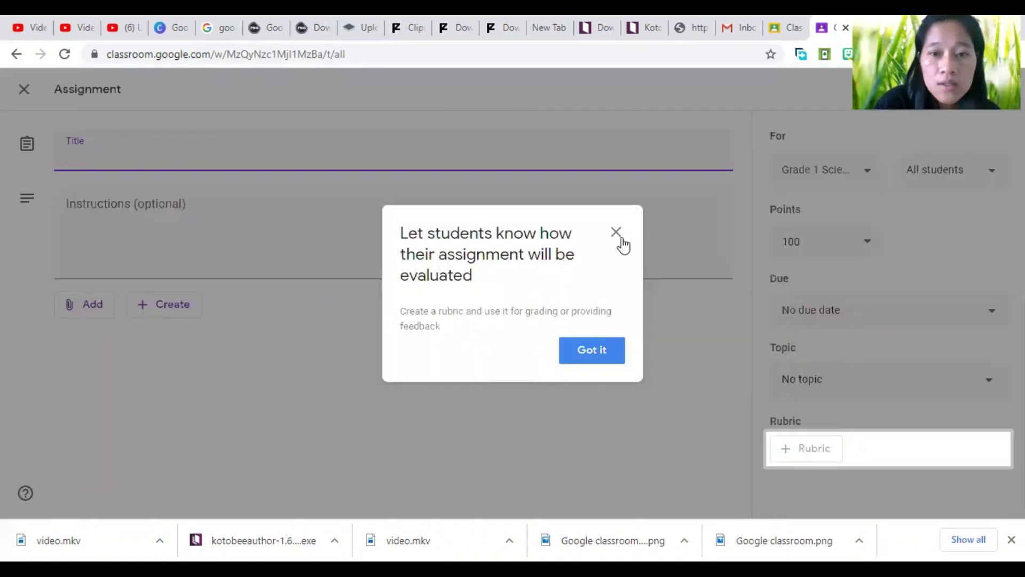
{"action": "left_click", "coordinate": [89, 157]}
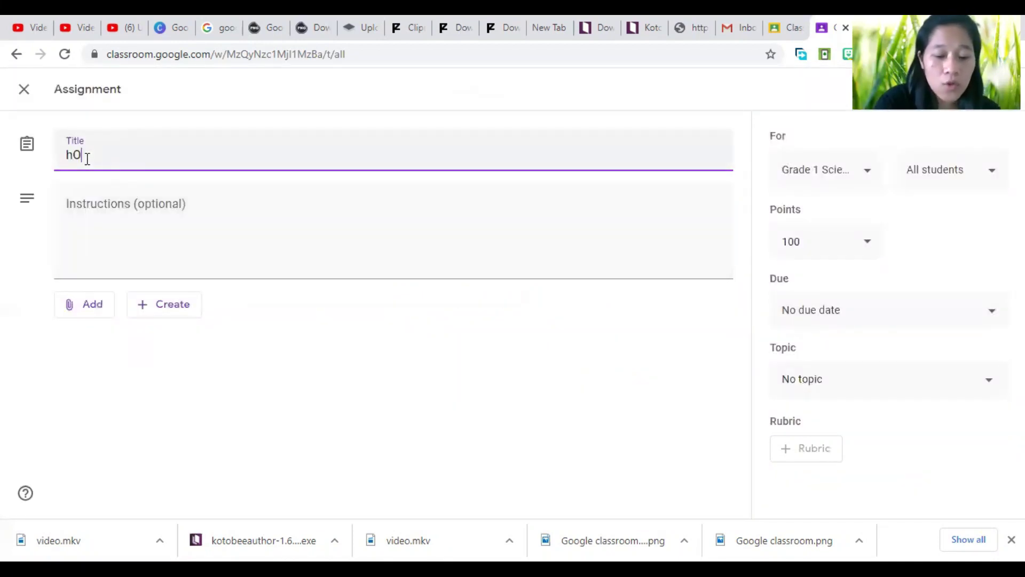
Title it Homework 1 with instructions 'Draw the plant and label the parts'
{"action": "type", "text": "H"}
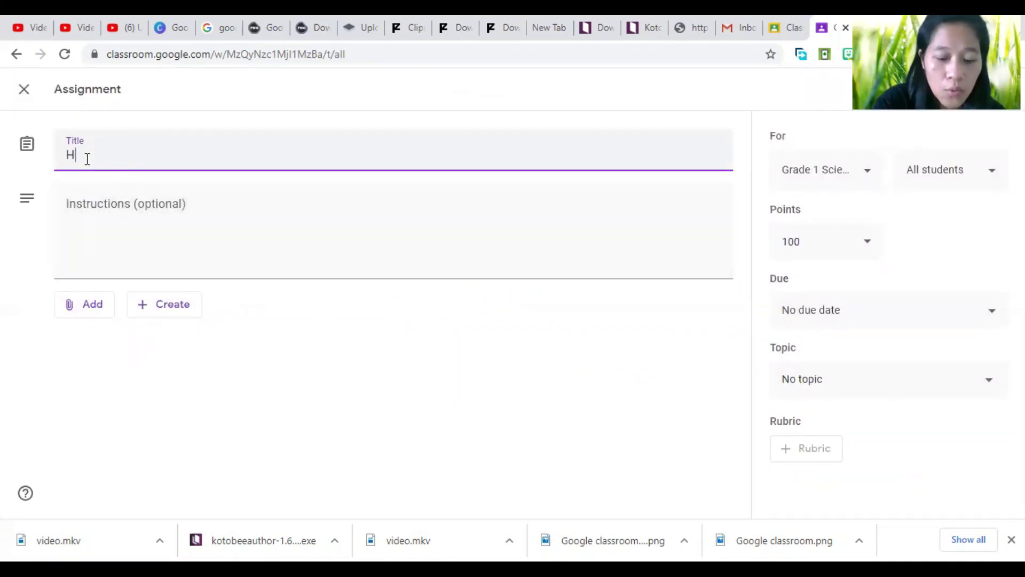
{"action": "type", "text": "omework 1"}
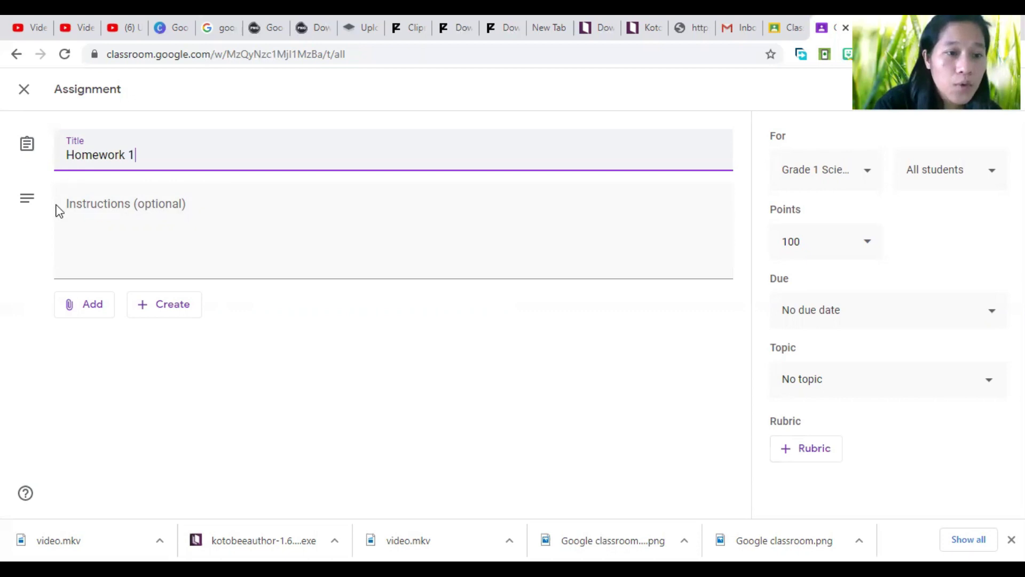
{"action": "left_click", "coordinate": [85, 207]}
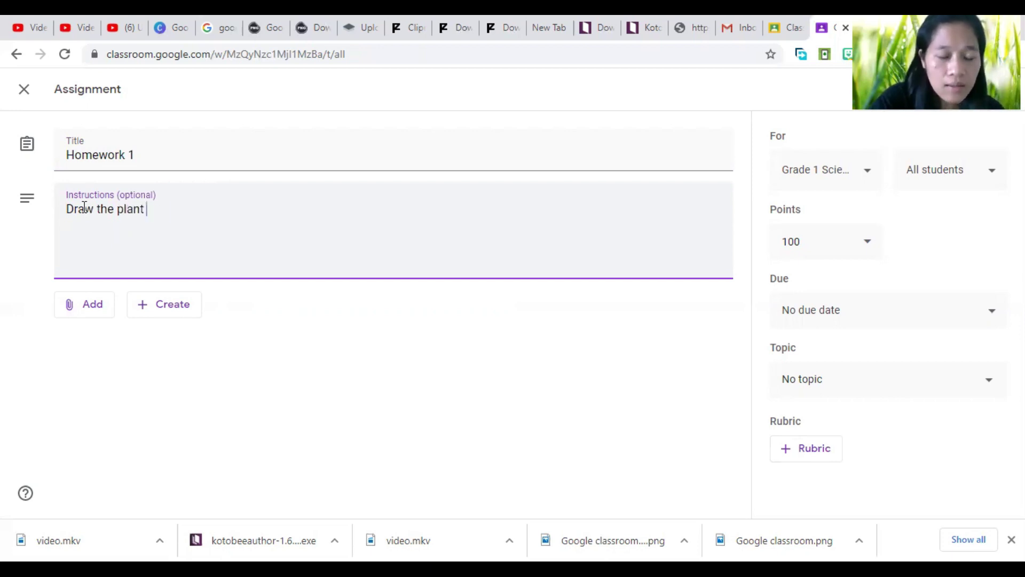
{"action": "type", "text": "and"}
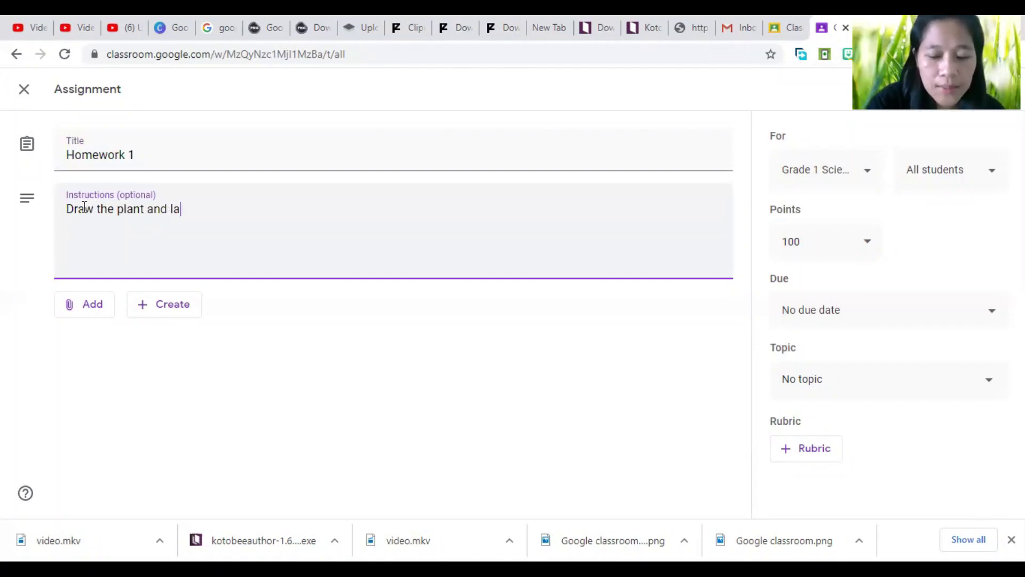
{"action": "type", "text": "label the parts"}
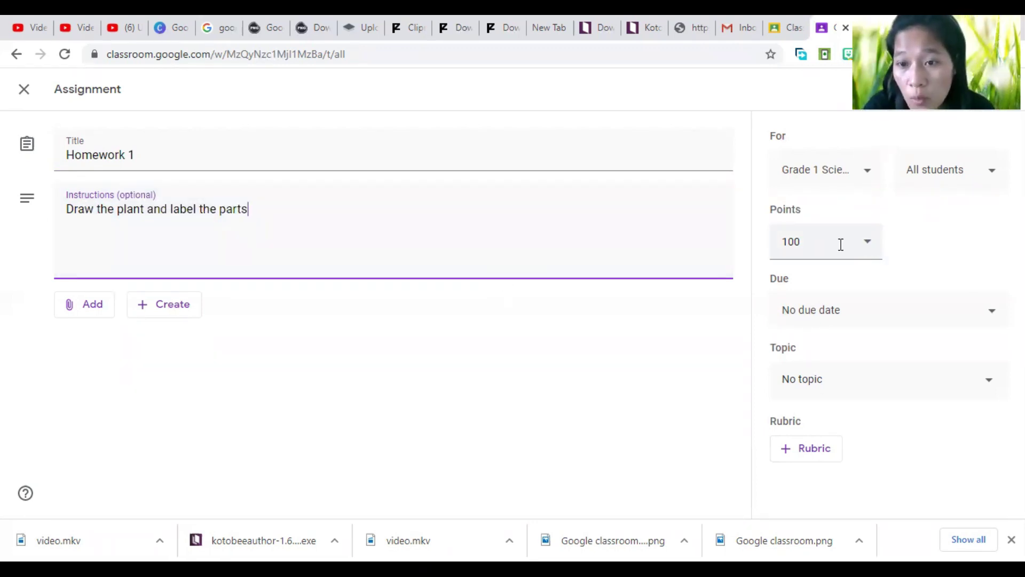
Make Homework 1 worth 15 points, due Wed, Oct 21, and check the rubric options
{"action": "left_click", "coordinate": [809, 243]}
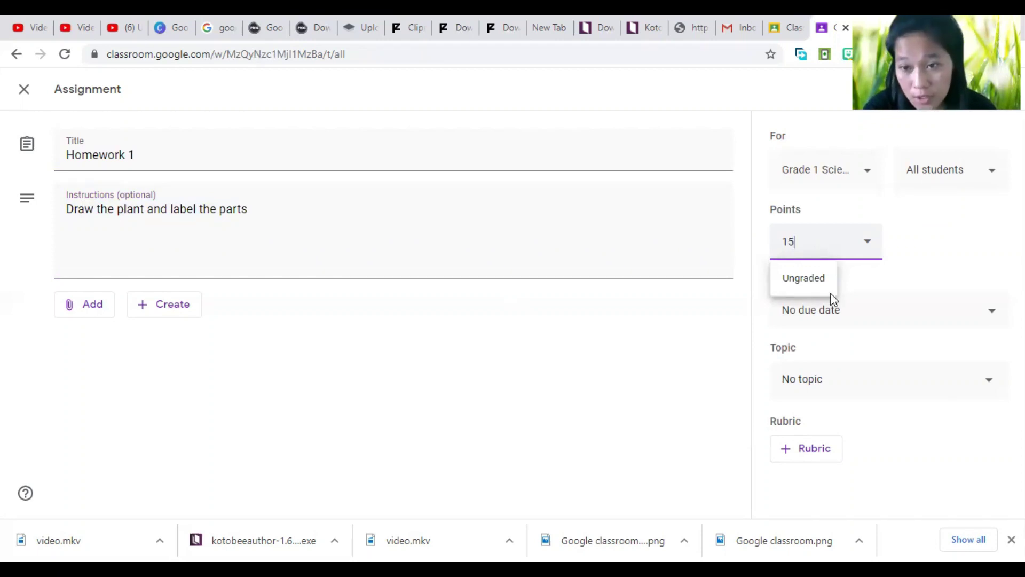
{"action": "left_click", "coordinate": [853, 314]}
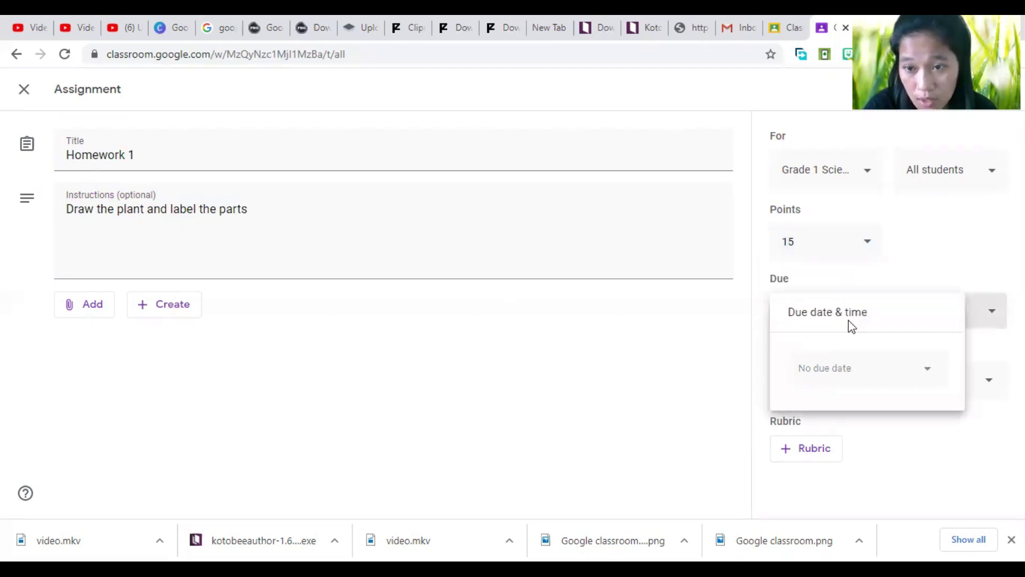
{"action": "left_click", "coordinate": [831, 369]}
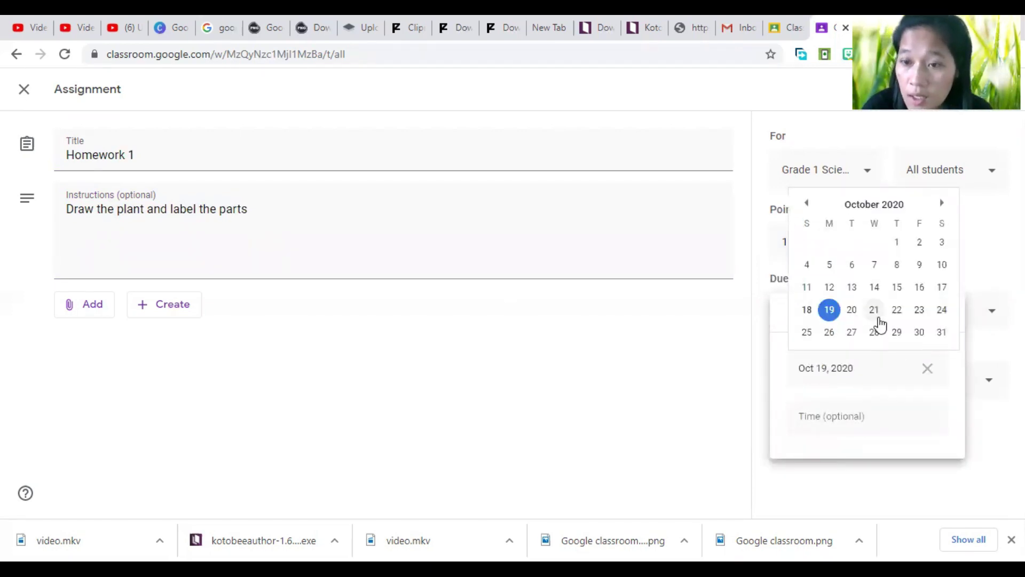
{"action": "left_click", "coordinate": [876, 312]}
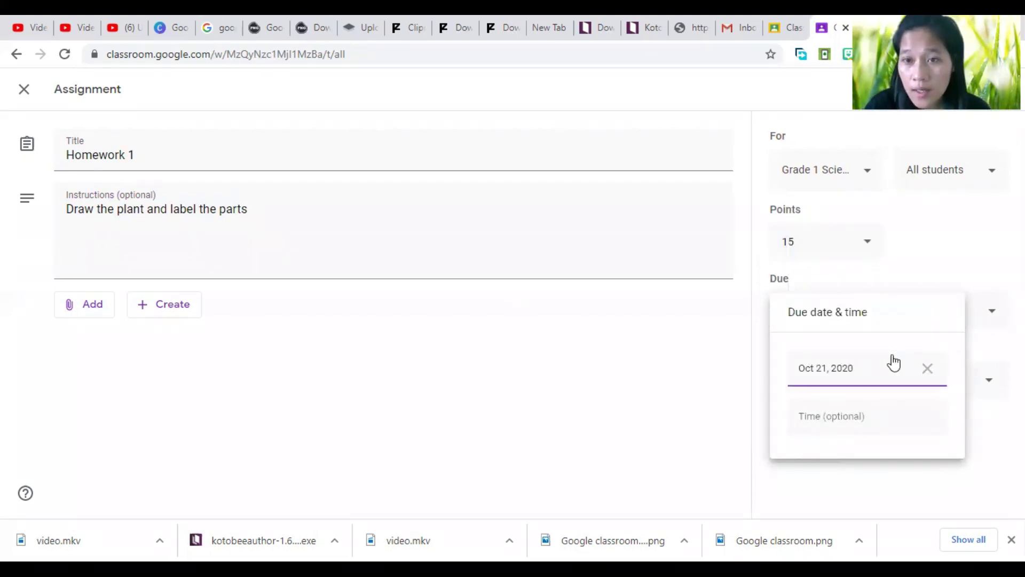
{"action": "left_click", "coordinate": [704, 397]}
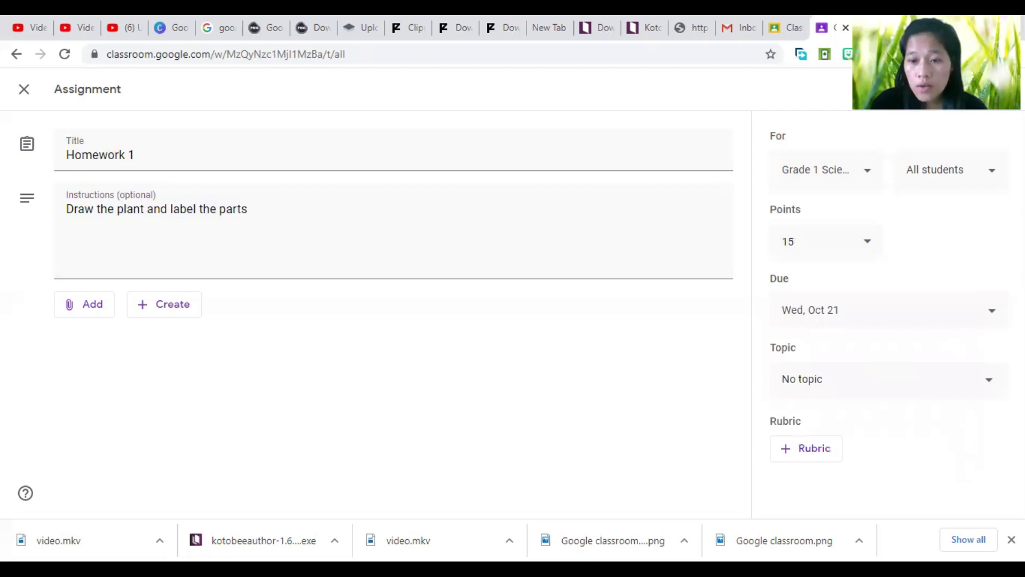
{"action": "left_click", "coordinate": [813, 455]}
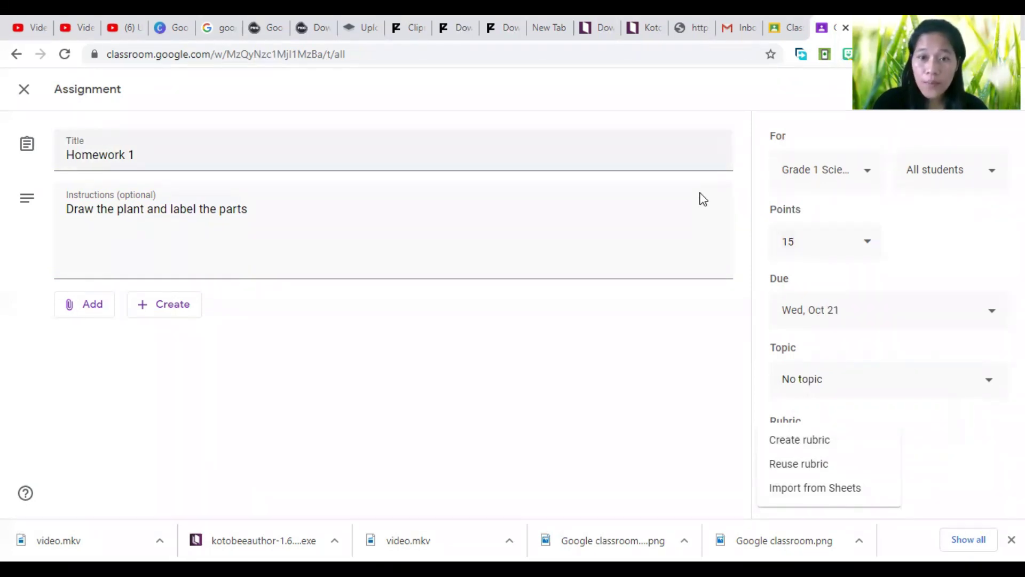
{"action": "left_click", "coordinate": [89, 311]}
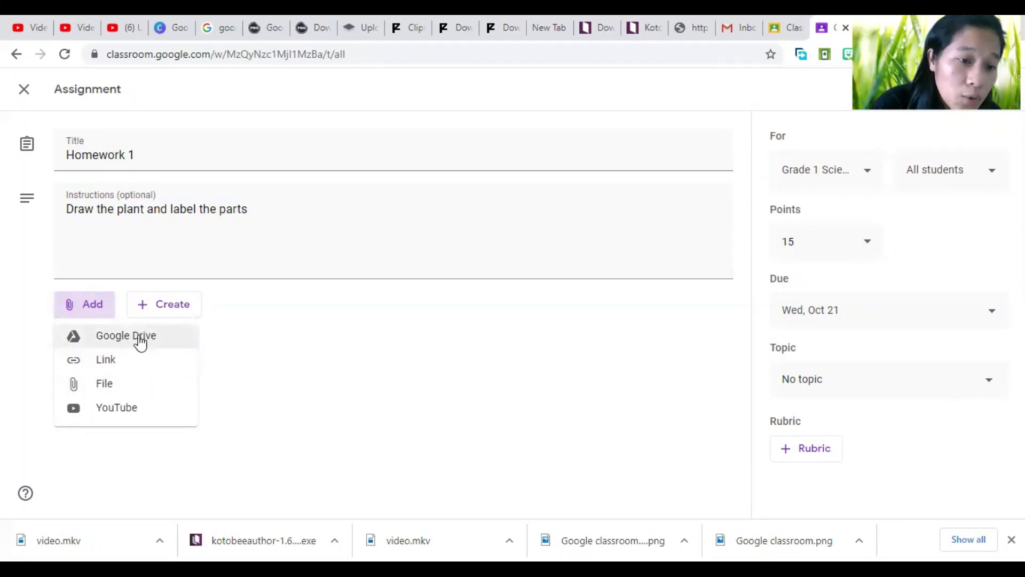
Upload I LOVE TO READ.jpg from the computer as a file attachment
{"action": "left_click", "coordinate": [105, 392]}
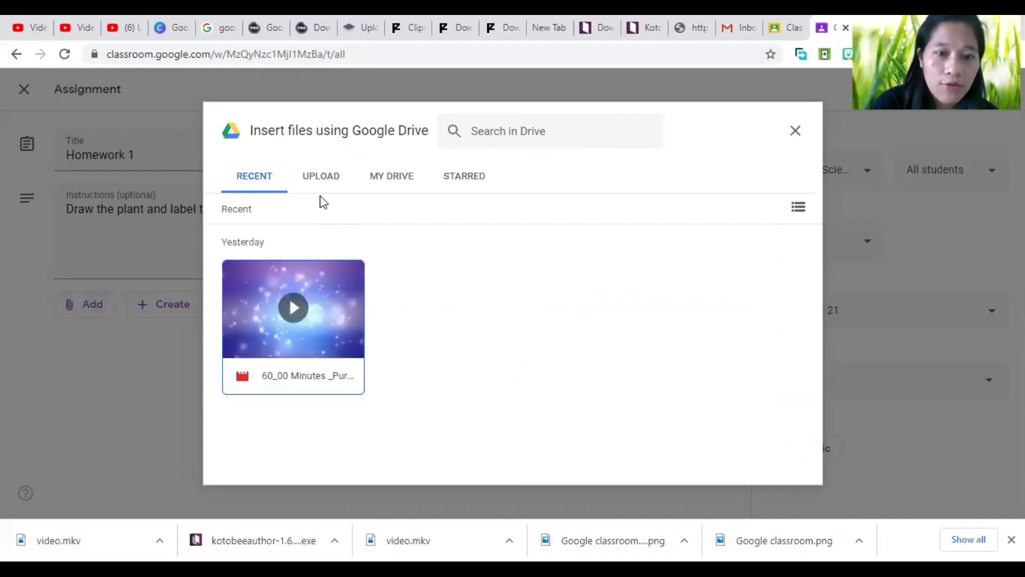
{"action": "left_click", "coordinate": [321, 178]}
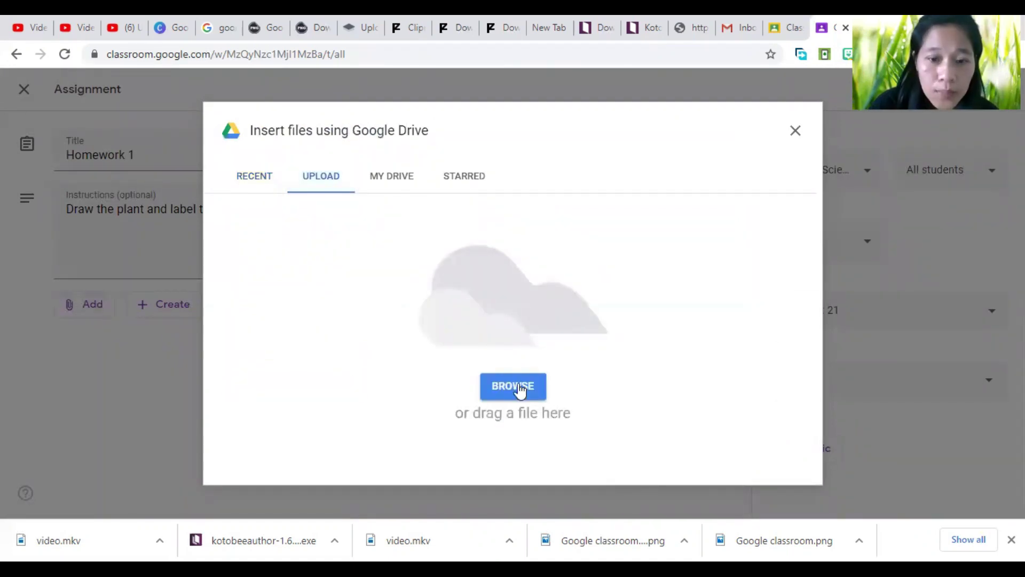
{"action": "left_click", "coordinate": [521, 392]}
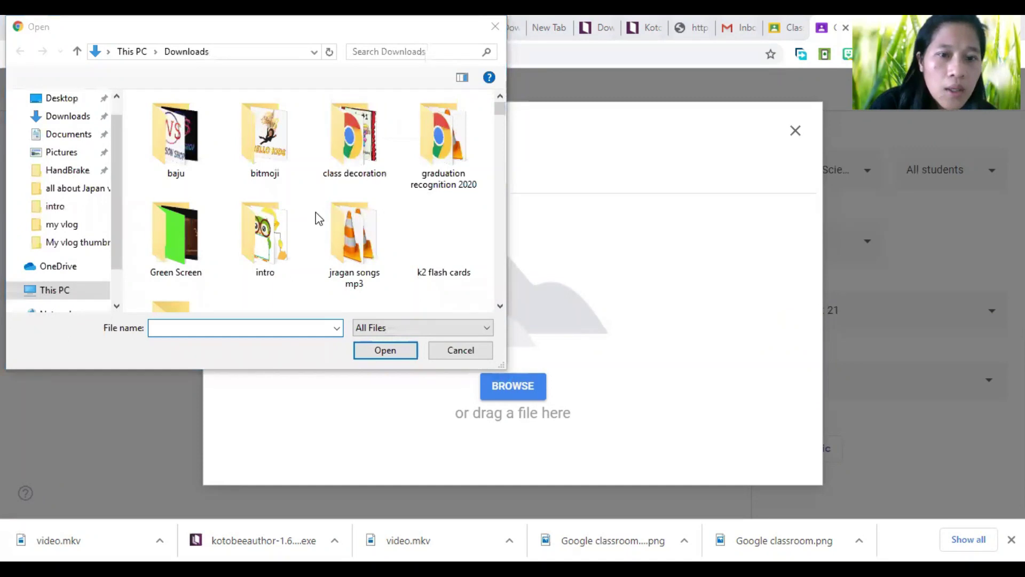
{"action": "scroll", "coordinate": [320, 203], "scroll_direction": "down", "scroll_amount": 5}
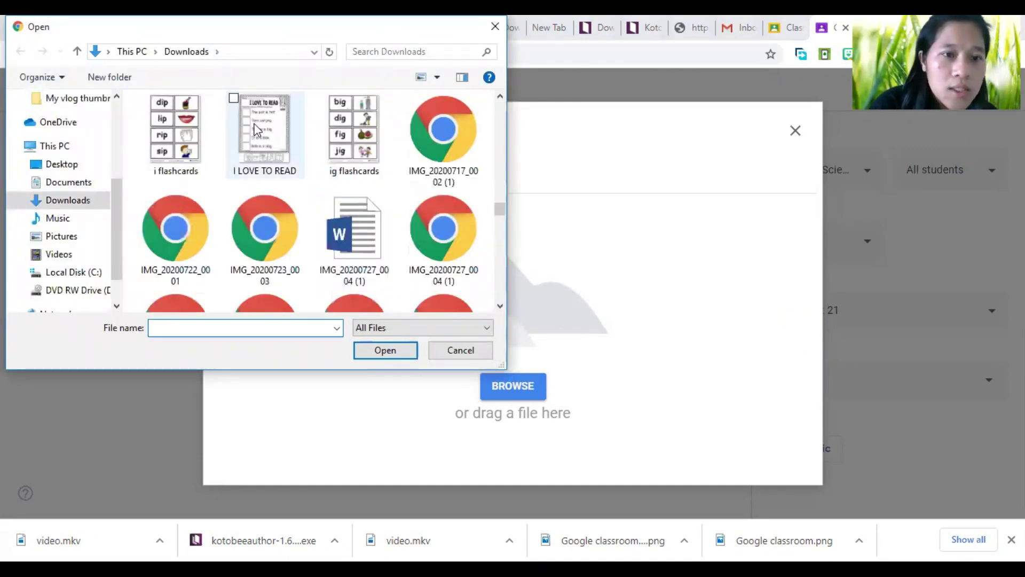
{"action": "left_click", "coordinate": [255, 129]}
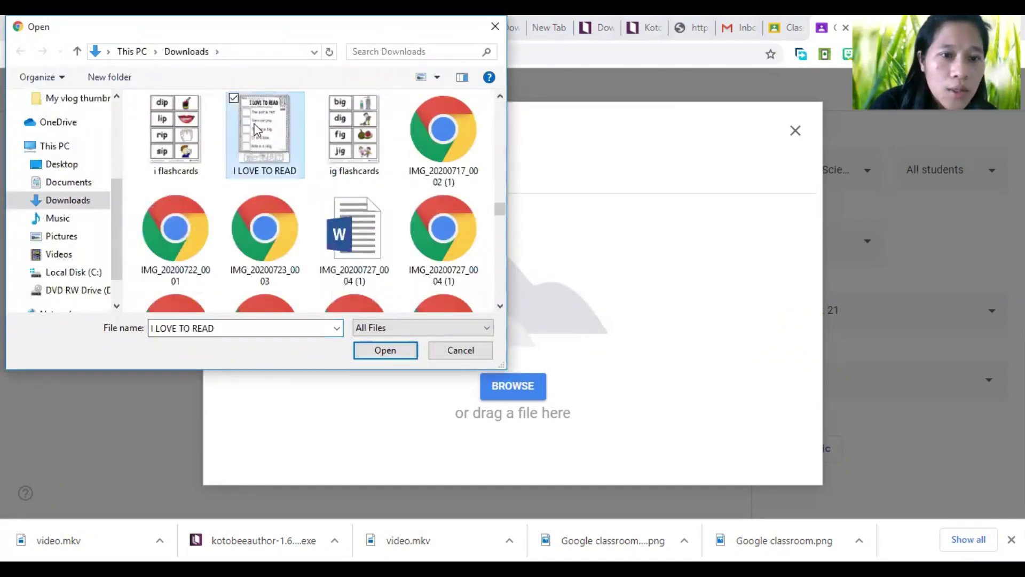
{"action": "left_click", "coordinate": [385, 351]}
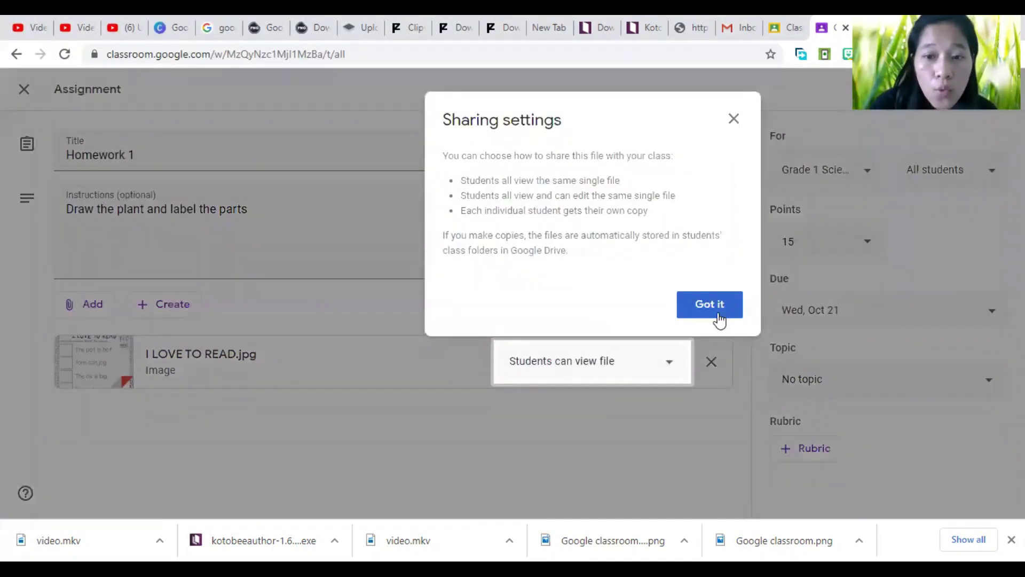
Dismiss the sharing tip, leave the 'Students can view file' permission unchanged, and assign Homework 1
{"action": "left_click", "coordinate": [248, 396]}
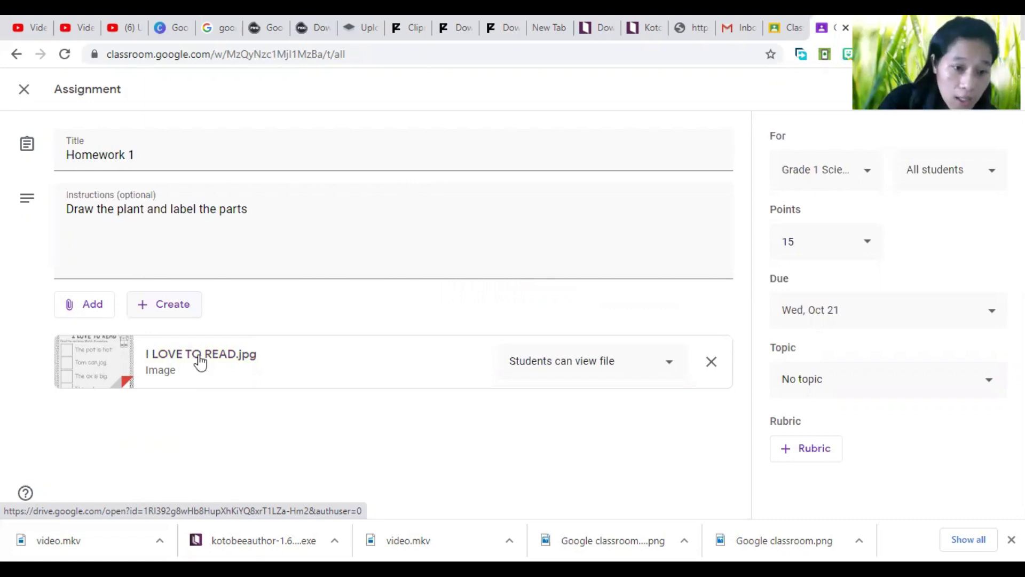
{"action": "left_click", "coordinate": [675, 373]}
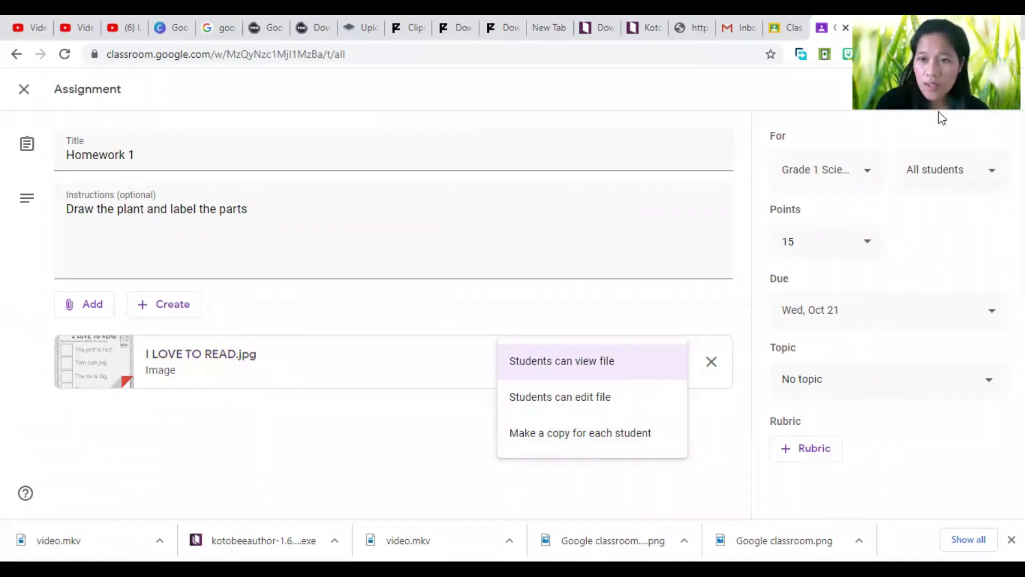
{"action": "key", "text": "Escape"}
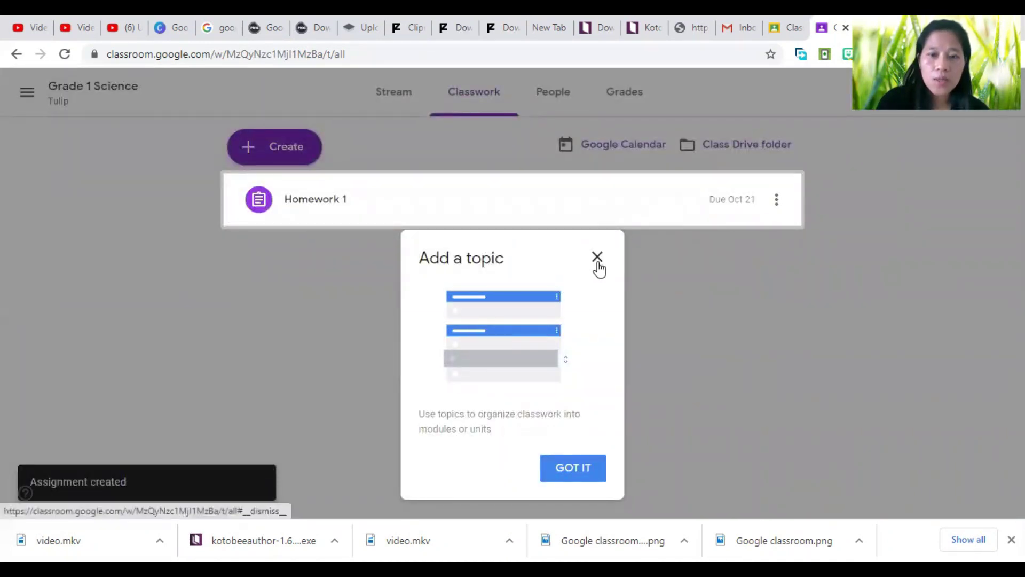
Start a second assignment and show the Create menu of Docs, Slides, Sheets, Drawings and Forms
{"action": "left_click", "coordinate": [598, 263]}
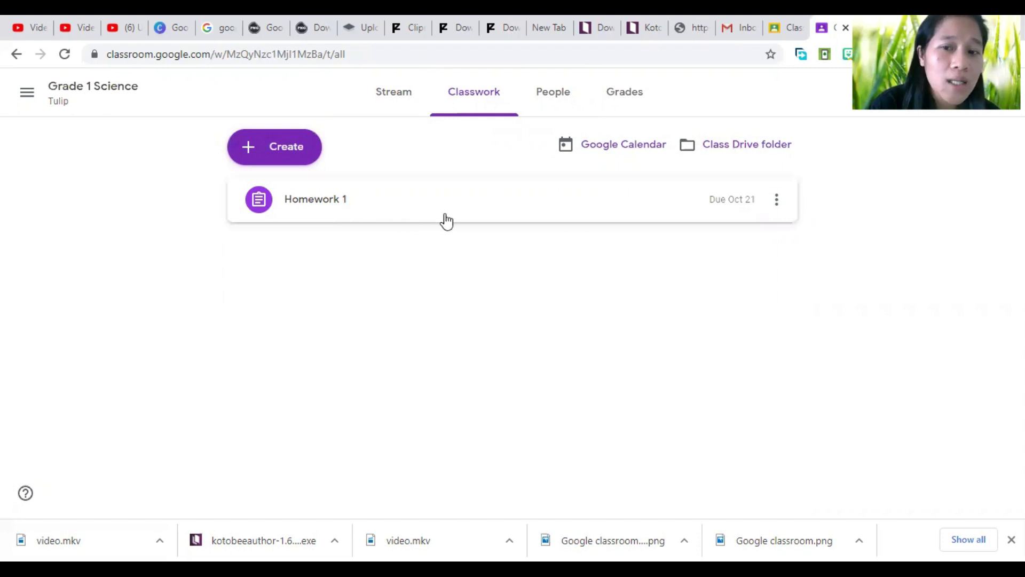
{"action": "left_click", "coordinate": [274, 154]}
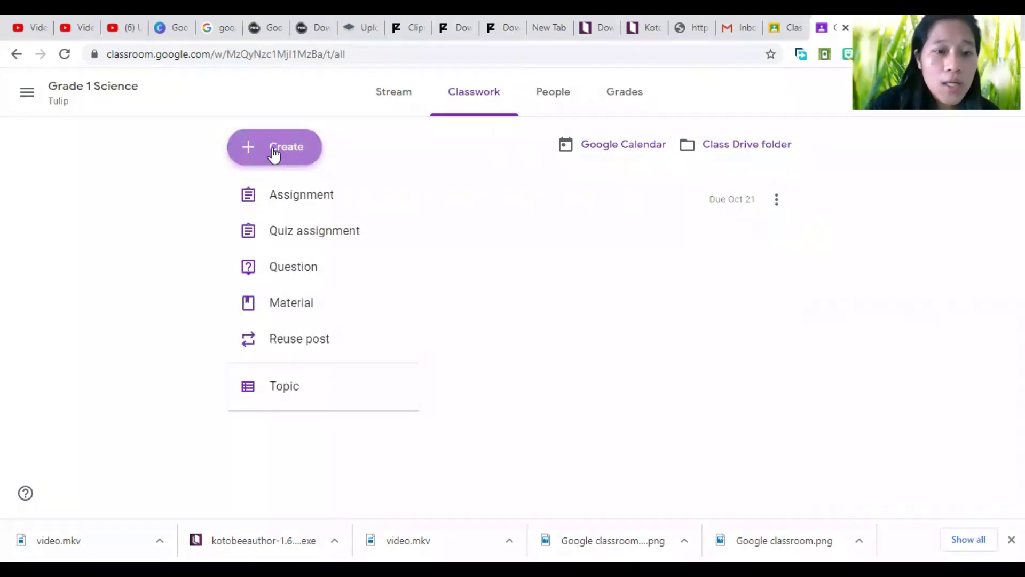
{"action": "left_click", "coordinate": [302, 205]}
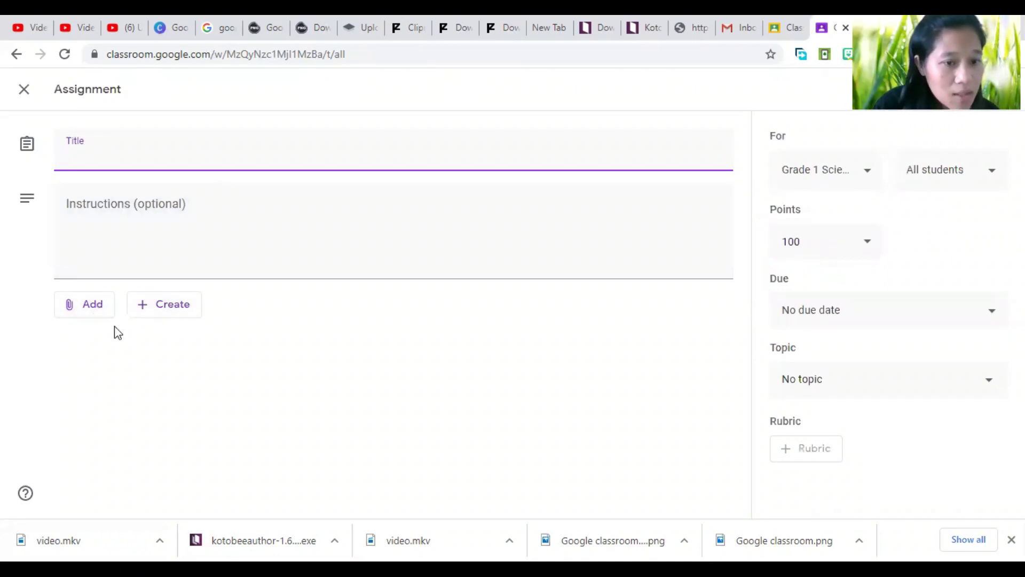
{"action": "left_click", "coordinate": [173, 313]}
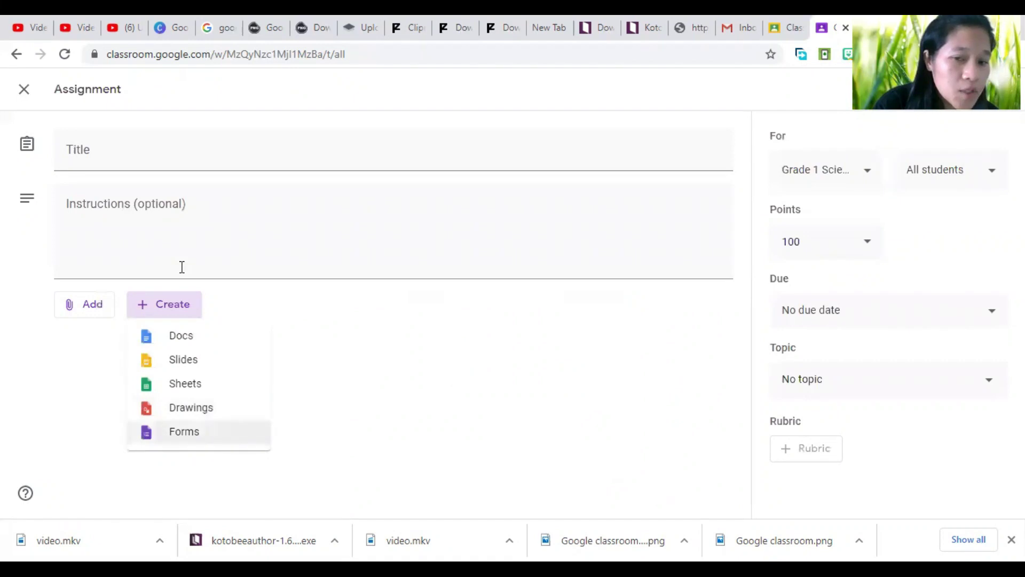
Attach a new blank Untitled Google Doc, then close its tab
{"action": "left_click", "coordinate": [184, 338]}
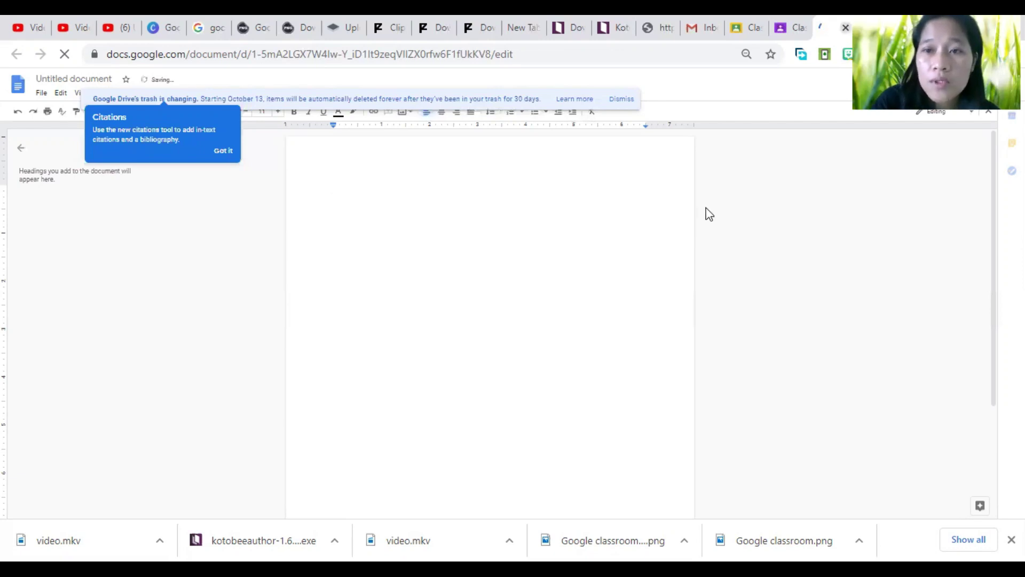
{"action": "key", "text": "ctrl+w"}
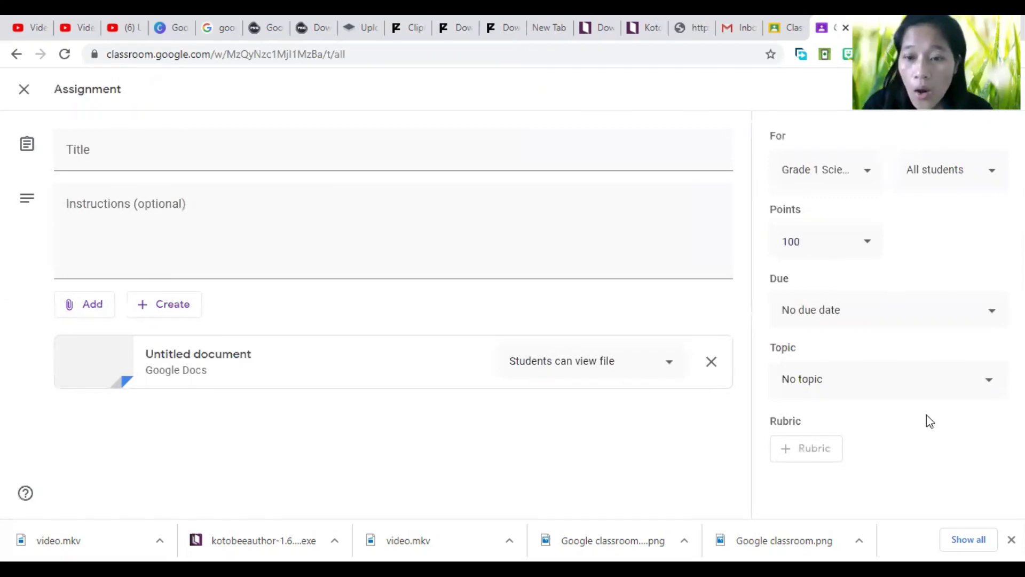
Begin creating a topic from the Topic list, then abandon the draft for the Classwork page
{"action": "left_click", "coordinate": [990, 384]}
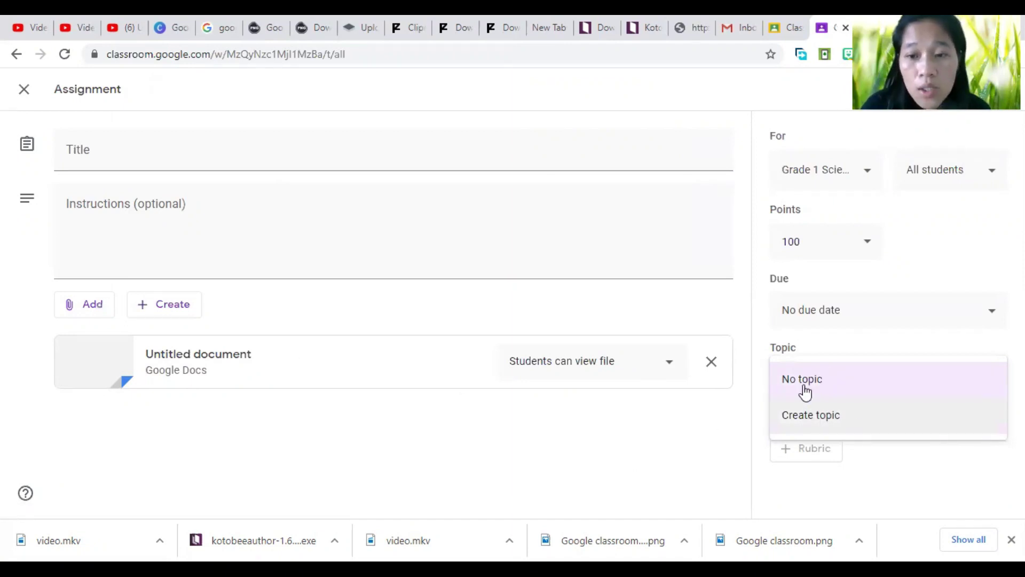
{"action": "left_click", "coordinate": [813, 419]}
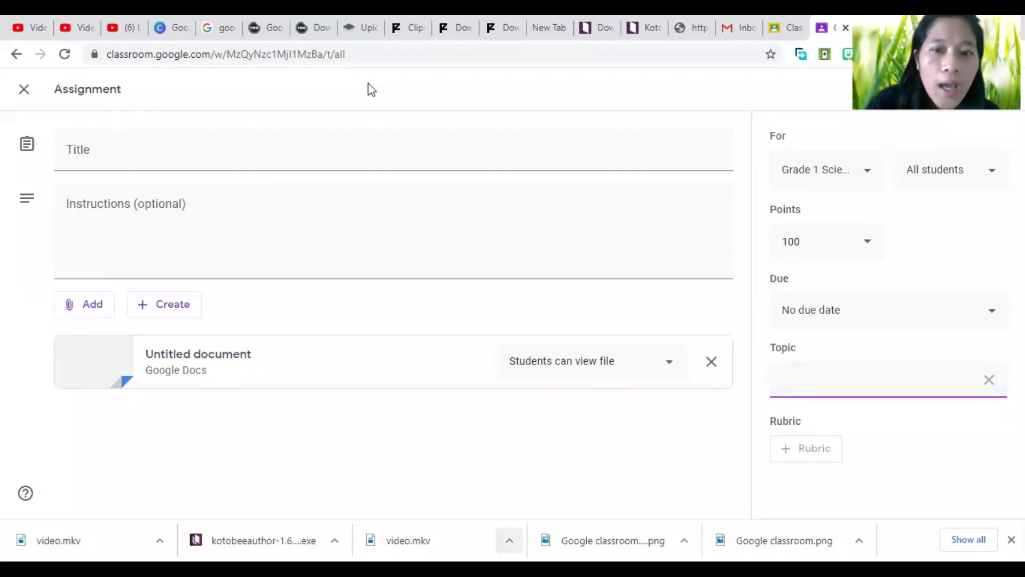
{"action": "left_click", "coordinate": [17, 56]}
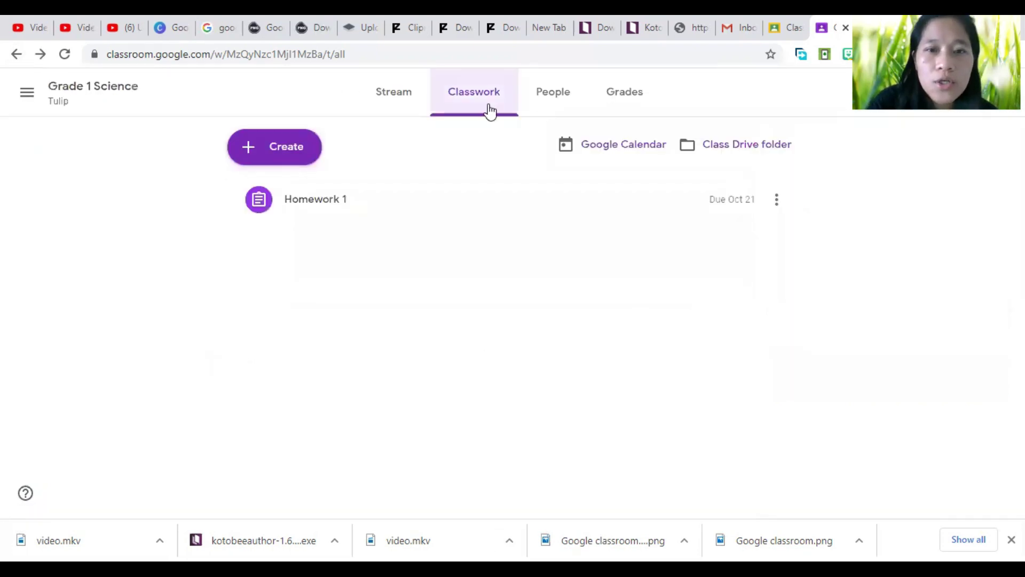
Show the People list with its teacher and empty student roster; preview Invite students, then cancel
{"action": "left_click", "coordinate": [568, 105]}
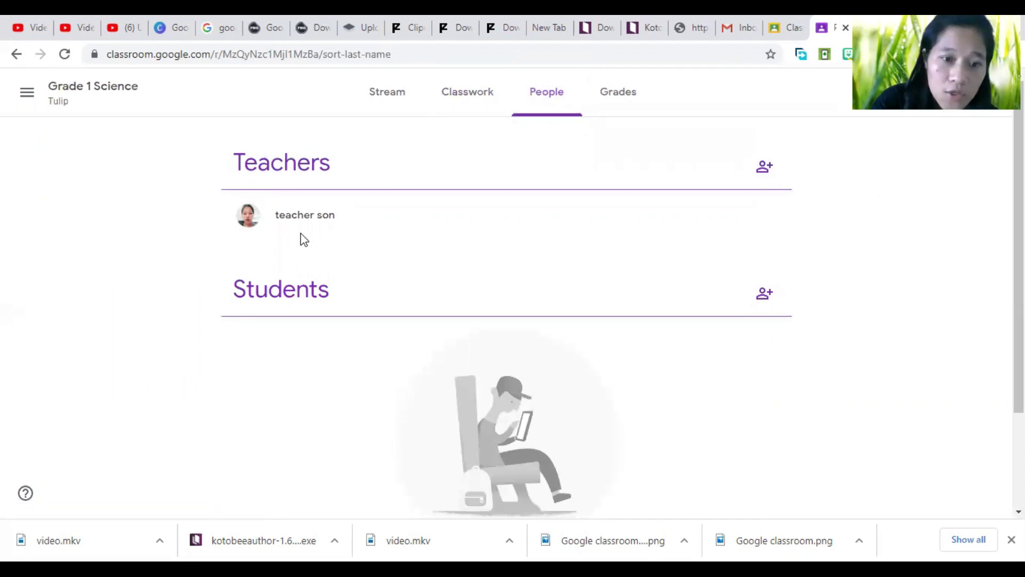
{"action": "left_click", "coordinate": [765, 295]}
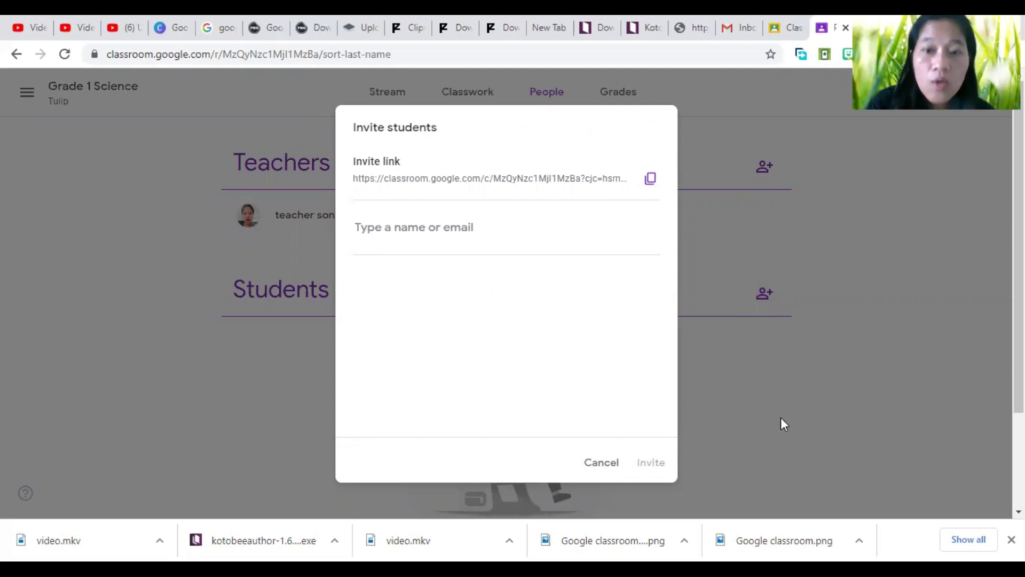
{"action": "left_click", "coordinate": [641, 76]}
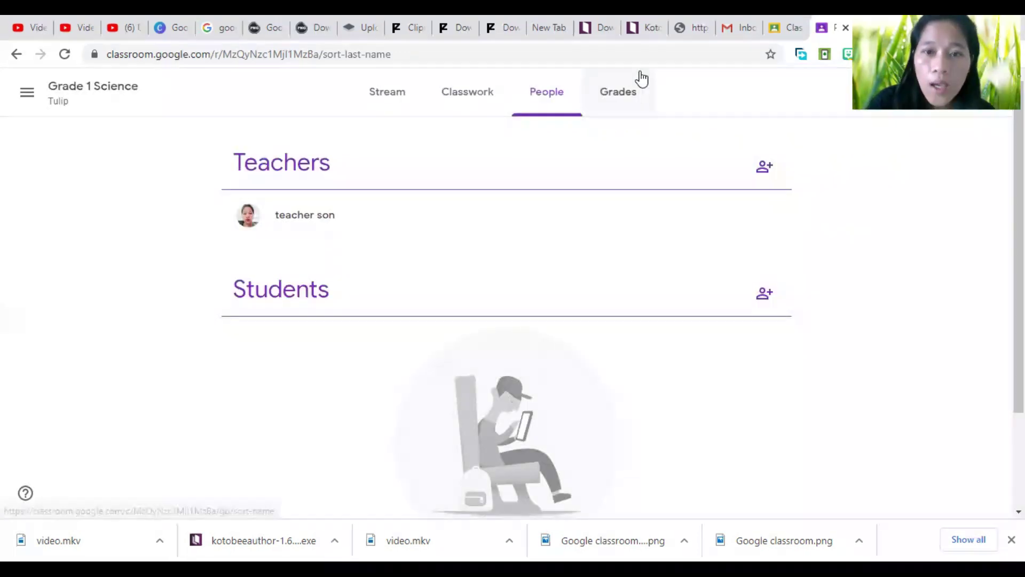
View the Grade 1 Science gradebook, then switch to the Stream showing the Homework 1 post
{"action": "left_click", "coordinate": [617, 95]}
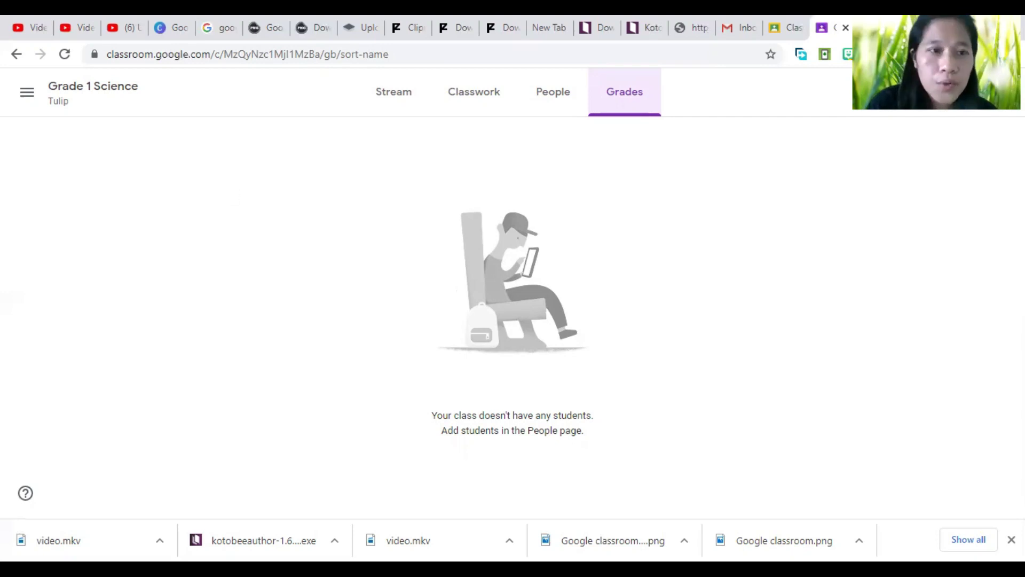
{"action": "left_click", "coordinate": [22, 94]}
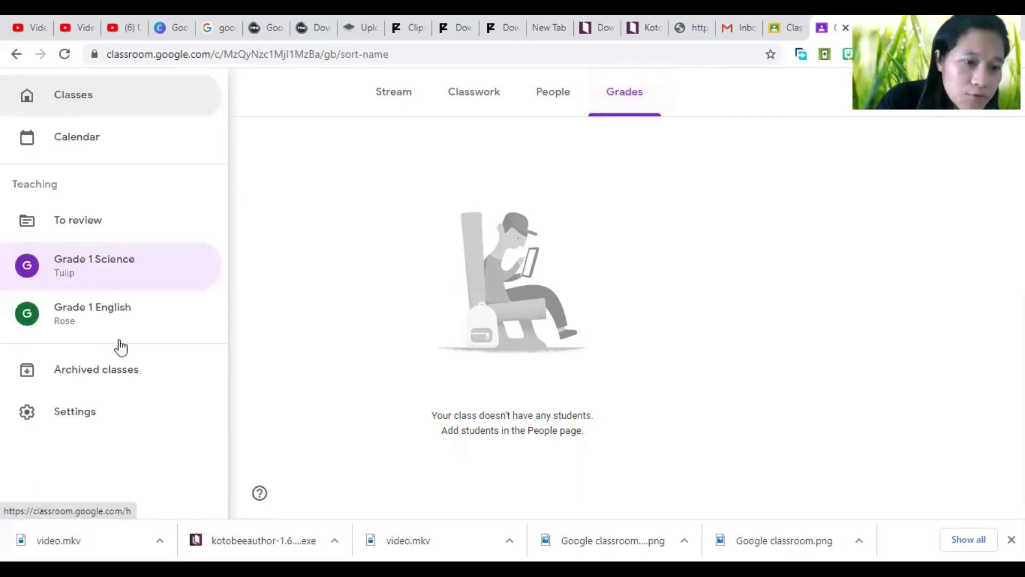
{"action": "left_click", "coordinate": [836, 225]}
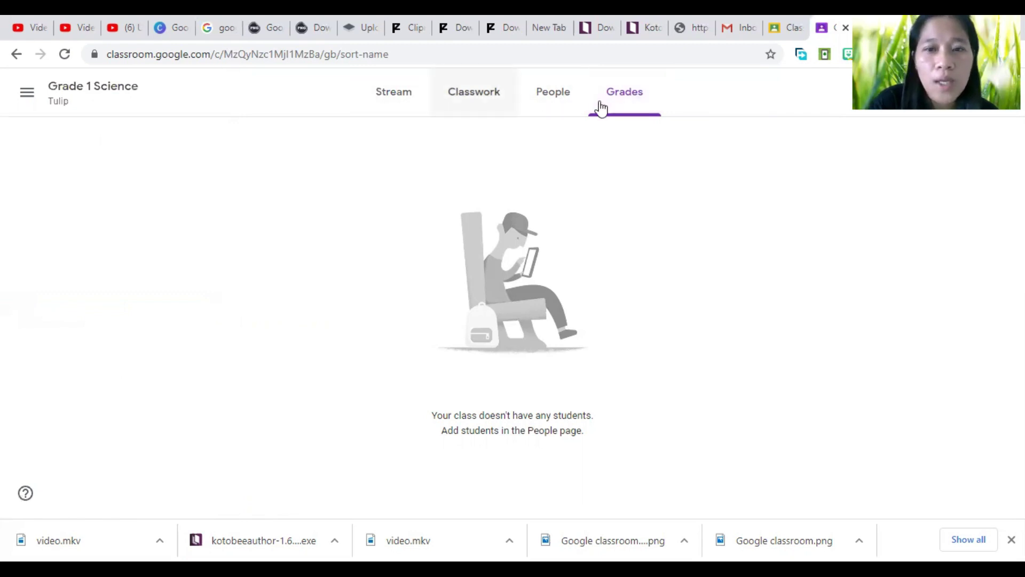
{"action": "left_click", "coordinate": [394, 91]}
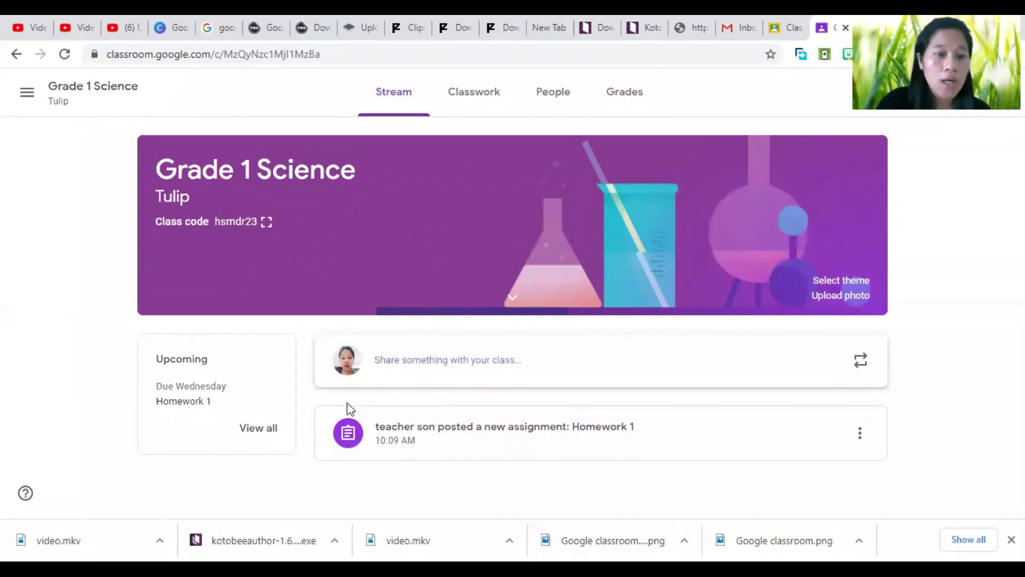
Switch to the Classwork list showing Homework 1 due Oct 21
{"action": "left_click", "coordinate": [27, 93]}
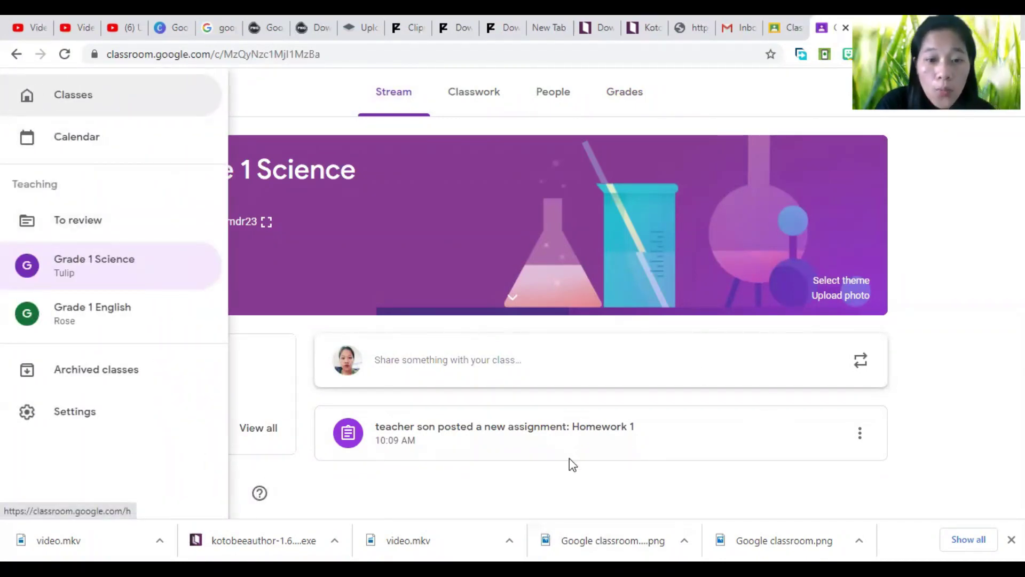
{"action": "left_click", "coordinate": [487, 100]}
{"action": "left_click", "coordinate": [469, 99]}
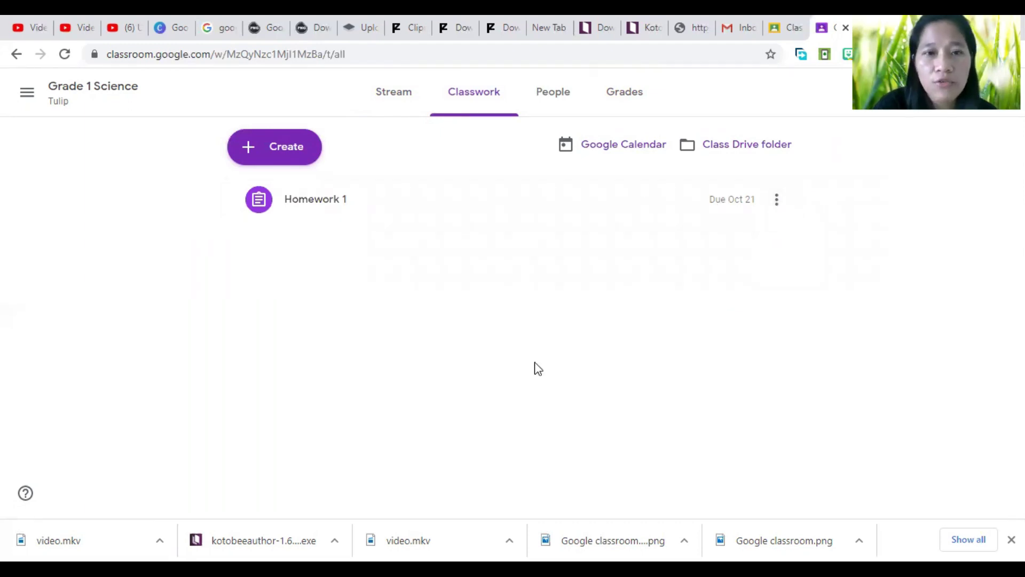
Use the main menu's Classes entry to reach the home page with Grade 1 Science and English cards
{"action": "left_click", "coordinate": [26, 92]}
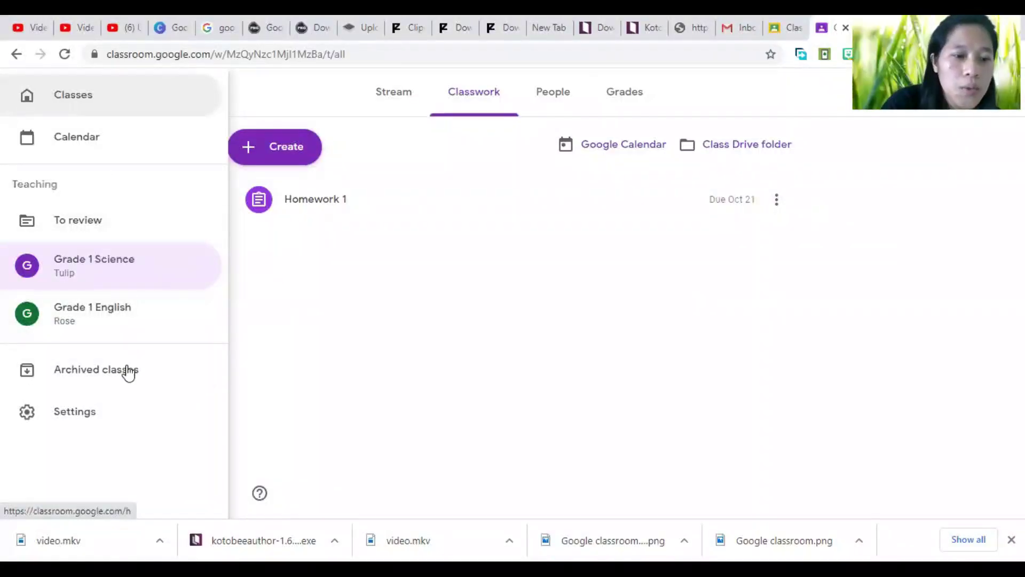
{"action": "left_click", "coordinate": [504, 365]}
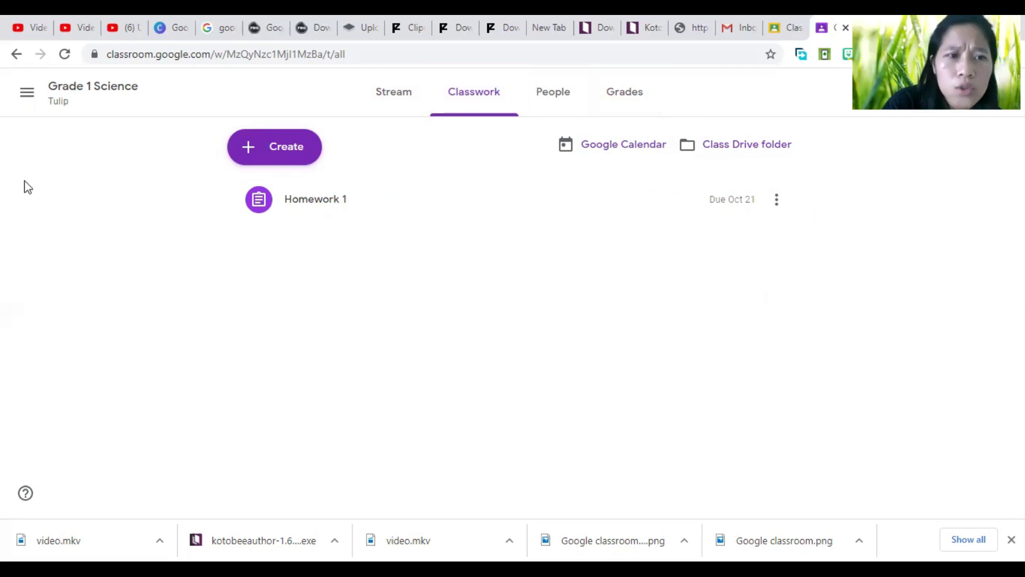
{"action": "left_click", "coordinate": [28, 92]}
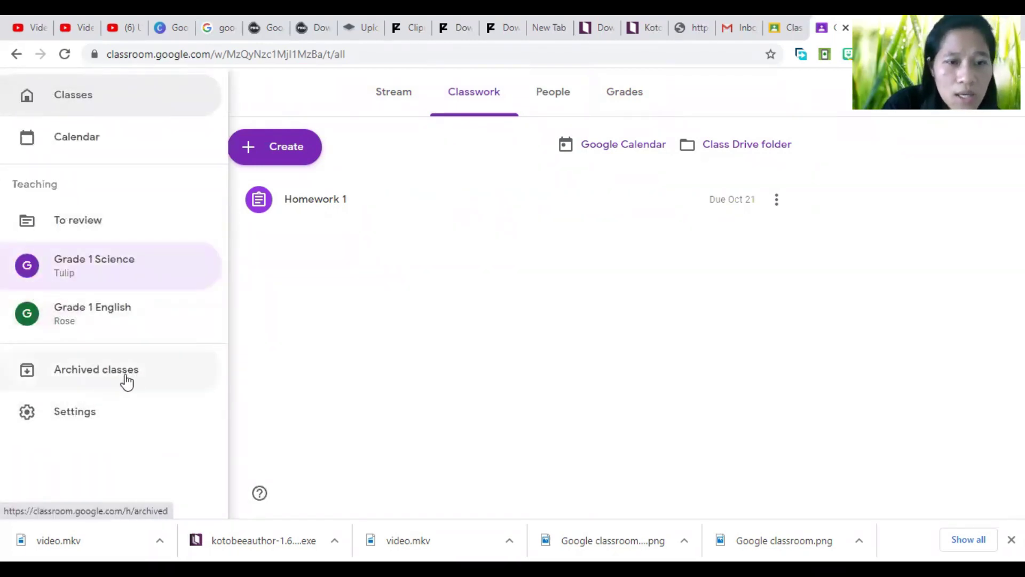
{"action": "left_click", "coordinate": [73, 95]}
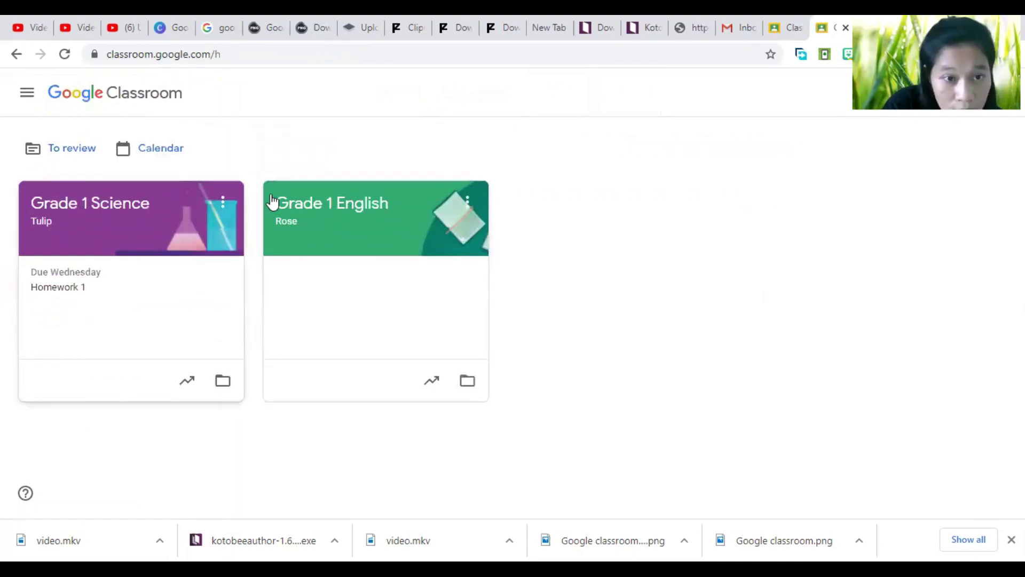
{"action": "left_click", "coordinate": [222, 203]}
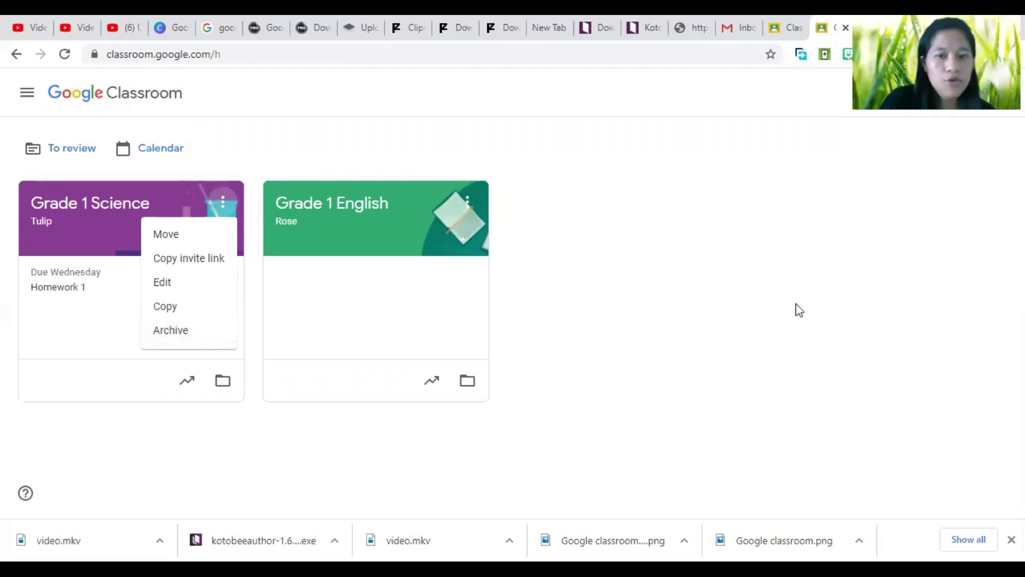
{"action": "left_click", "coordinate": [770, 319]}
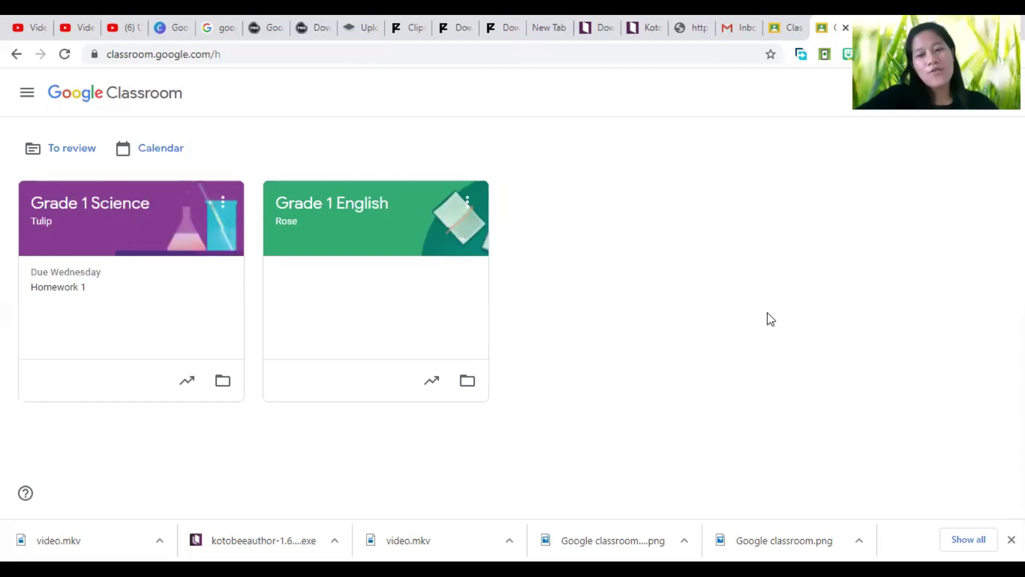